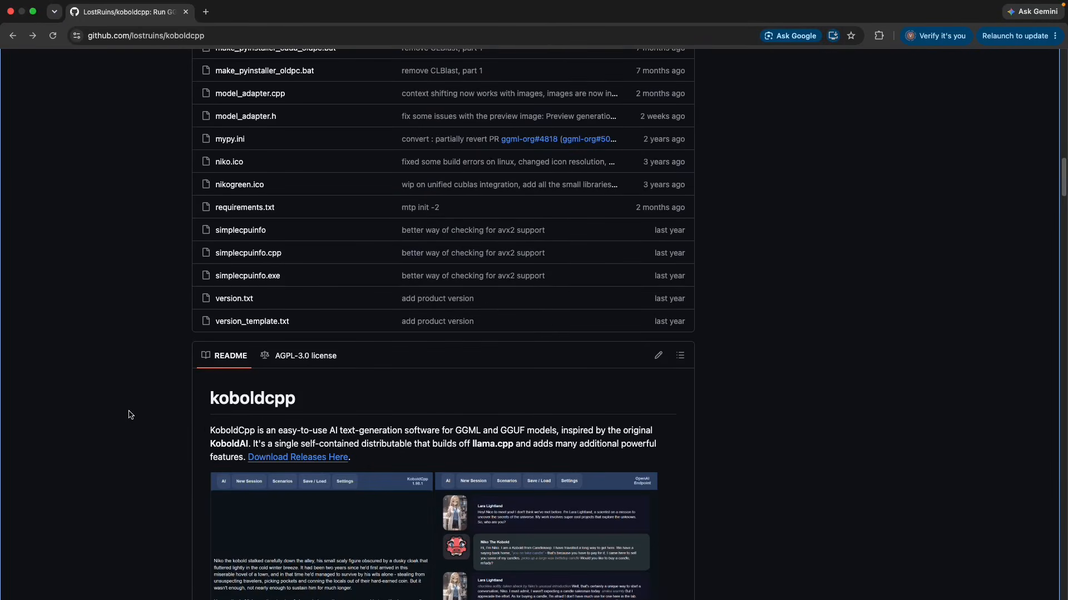
- Download the koboldcpp-mac-arm64 binary from the assets of the latest release linked in the koboldcpp README
{"action": "scroll", "coordinate": [129, 414], "scroll_direction": "down", "scroll_amount": 5}
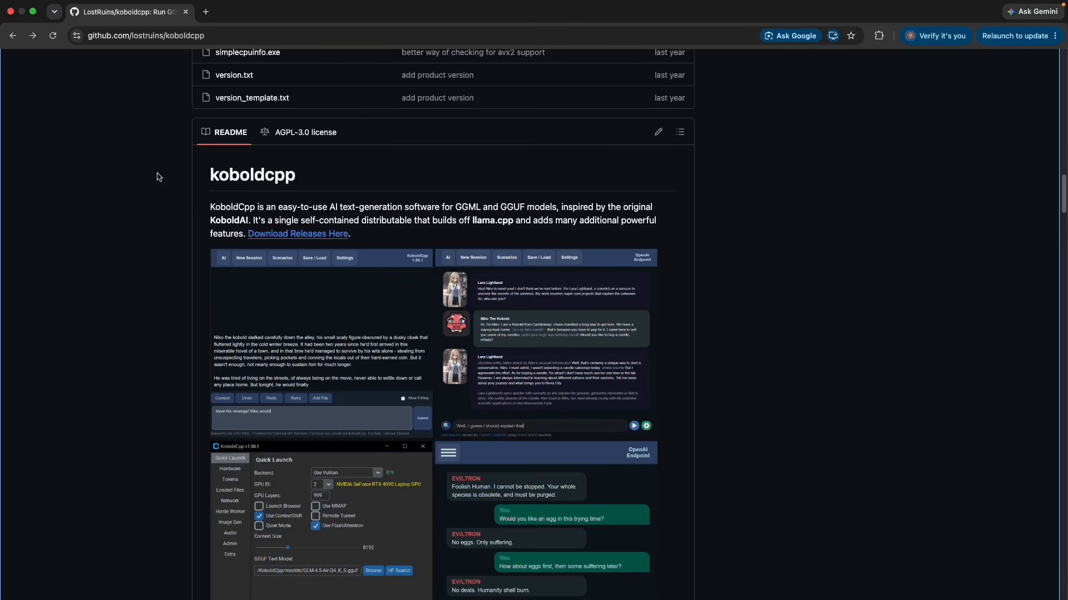
{"action": "scroll", "coordinate": [157, 176], "scroll_direction": "up", "scroll_amount": 20}
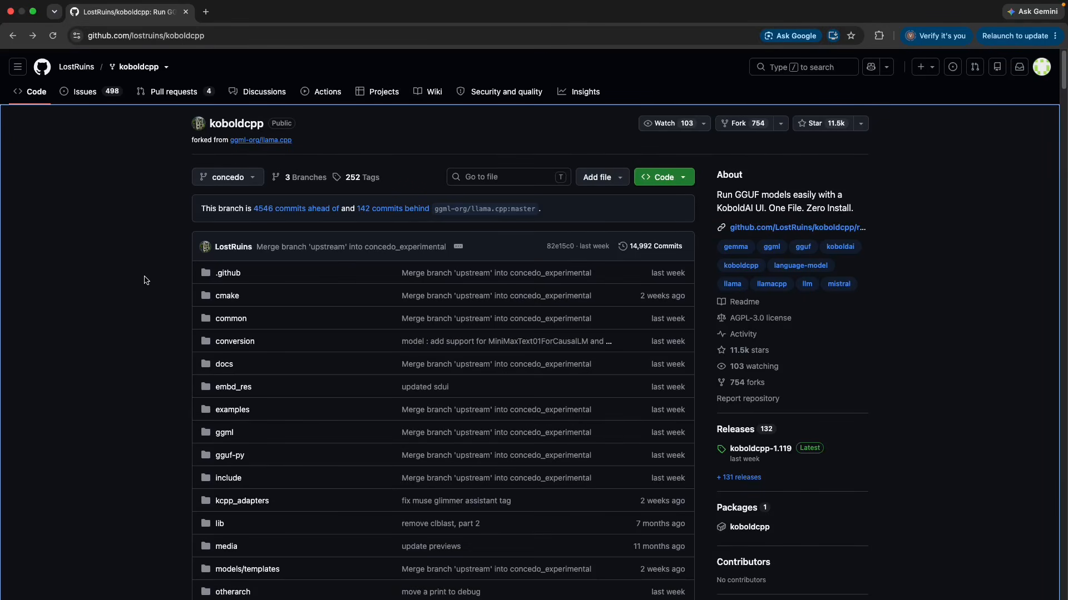
{"action": "scroll", "coordinate": [153, 281], "scroll_direction": "down", "scroll_amount": 15}
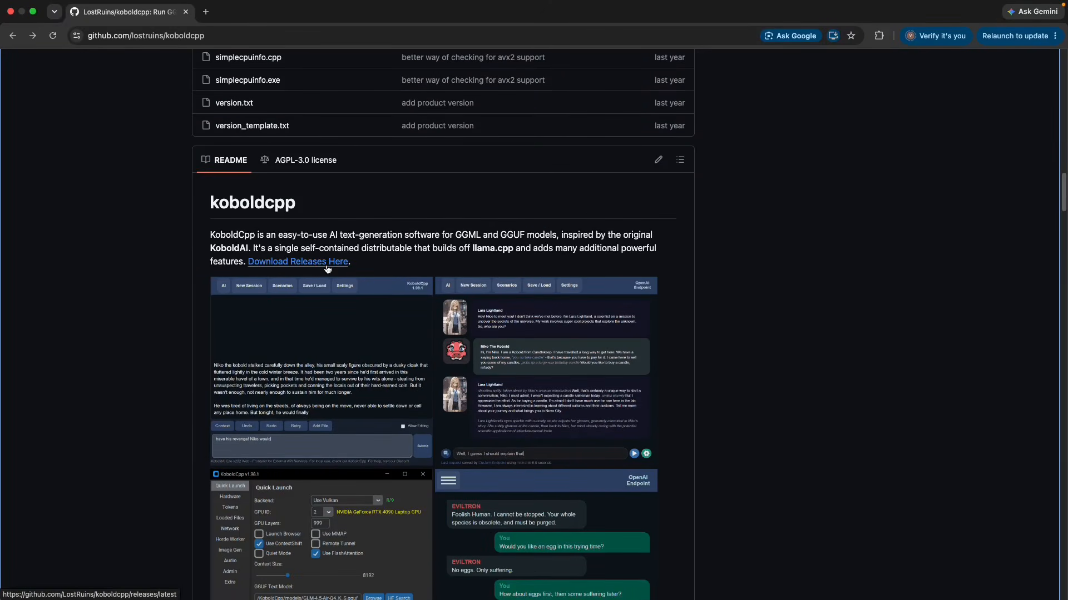
{"action": "left_click", "coordinate": [327, 267]}
{"action": "scroll", "coordinate": [128, 312], "scroll_direction": "down", "scroll_amount": 4}
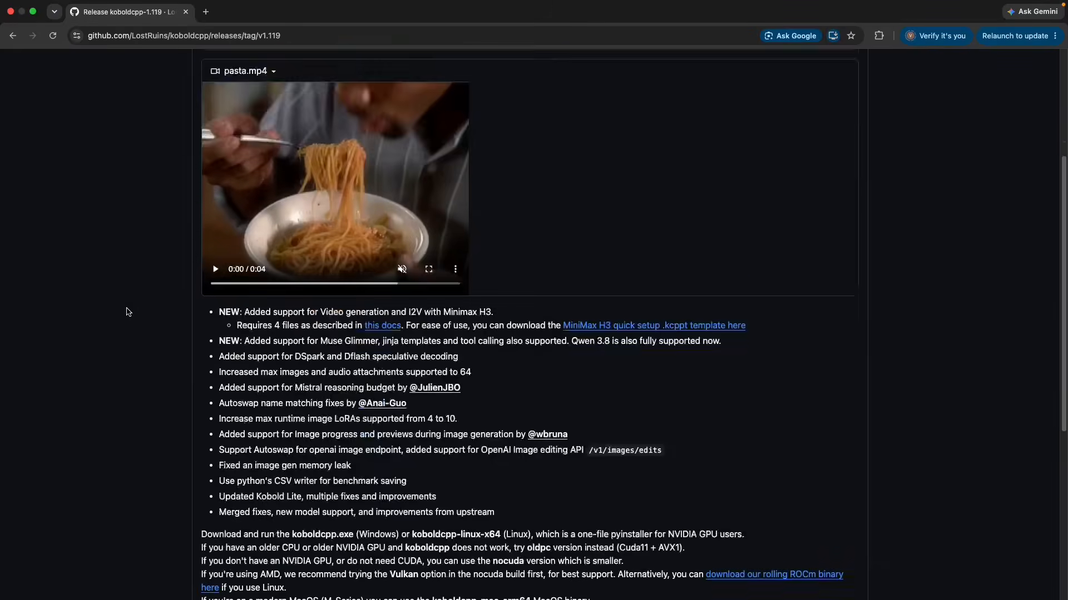
{"action": "scroll", "coordinate": [128, 311], "scroll_direction": "down", "scroll_amount": 8}
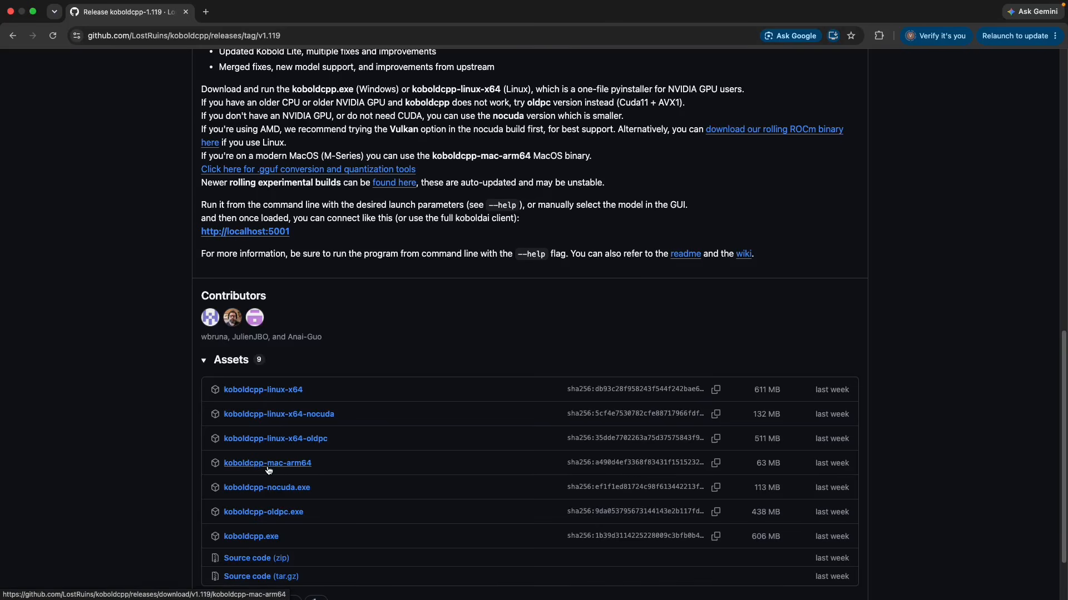
{"action": "left_click", "coordinate": [268, 470]}
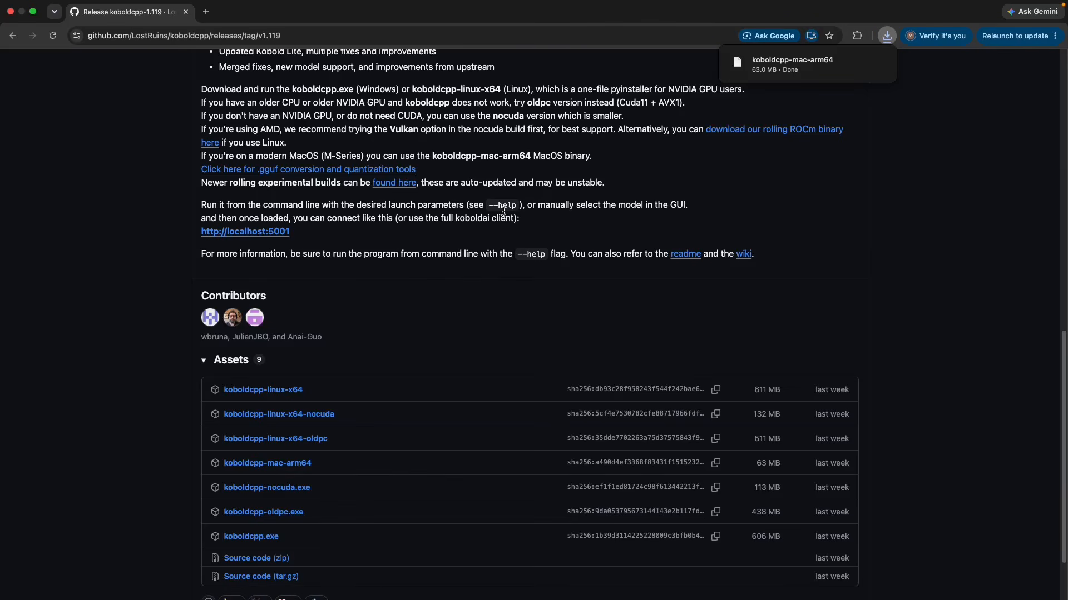
- Take the browser out of full screen and show the downloaded koboldcpp-mac-arm64 file in Finder
{"action": "left_click", "coordinate": [31, 11]}
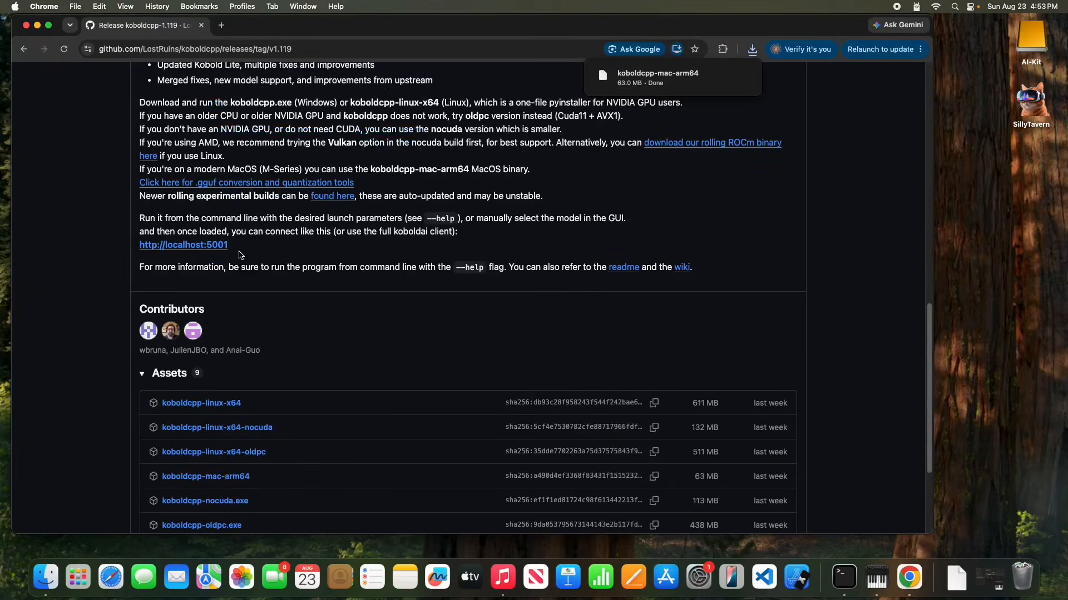
{"action": "left_click", "coordinate": [952, 584]}
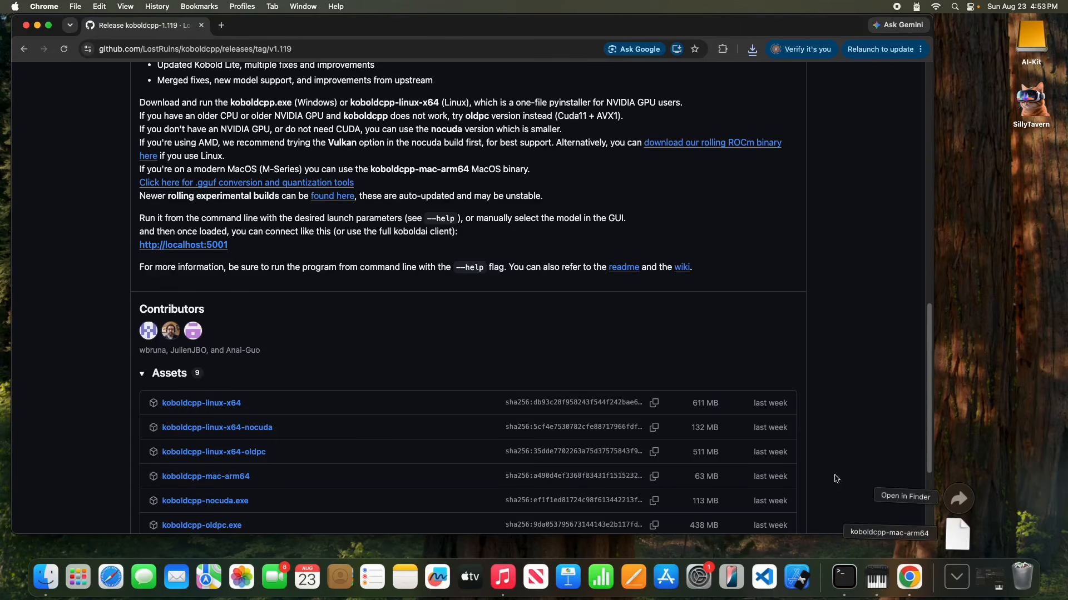
{"action": "left_click", "coordinate": [956, 489]}
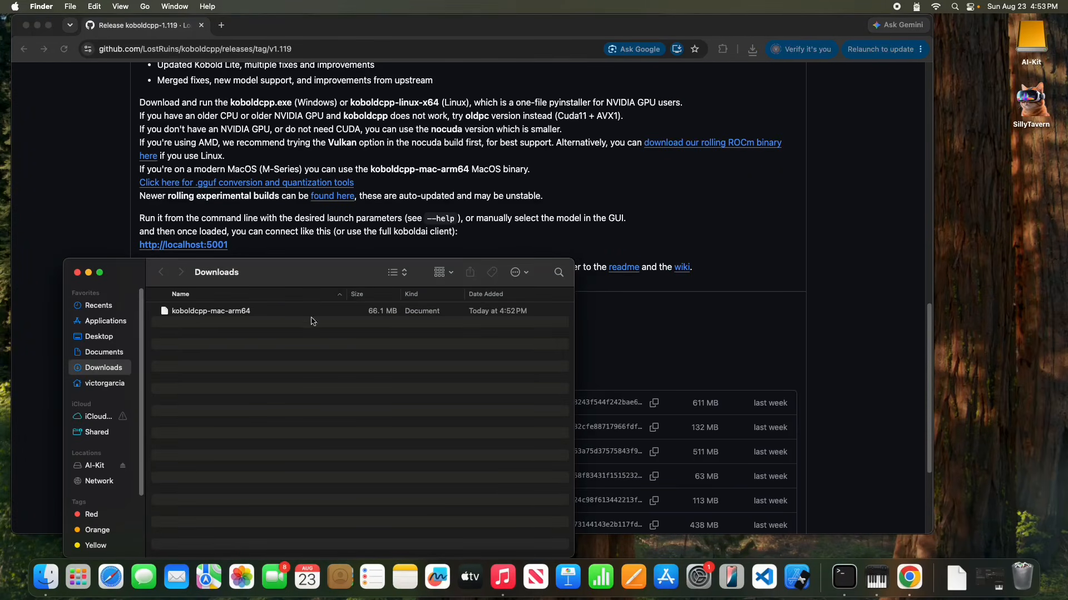
- Copy koboldcpp-mac-arm64 from Downloads into the Kobold folder on the AI-Kit drive and close the Downloads window
{"action": "double_click", "coordinate": [1038, 46]}
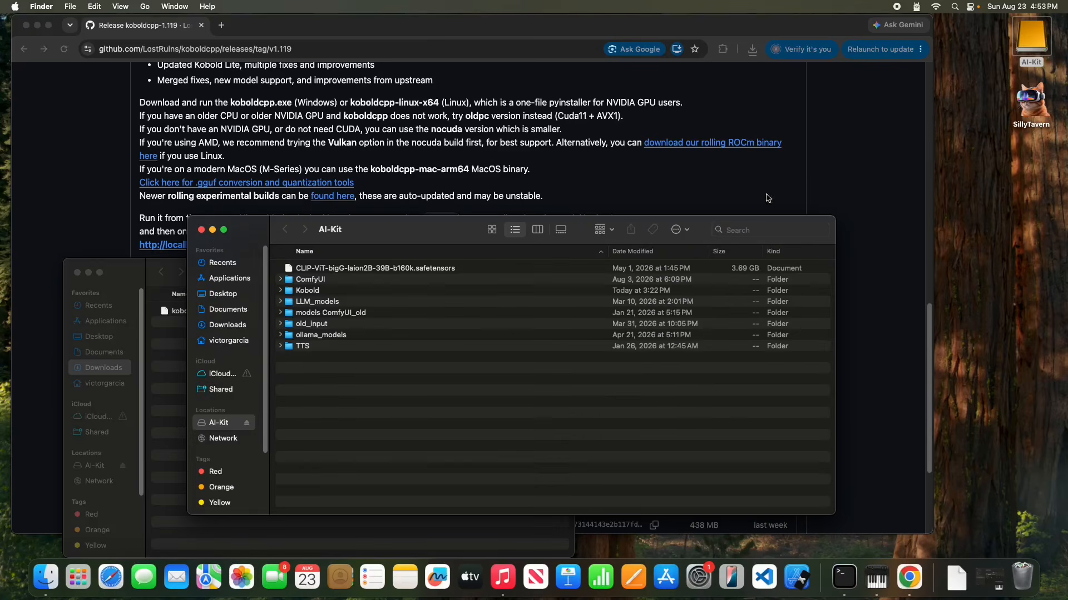
{"action": "left_click_drag", "start_coordinate": [354, 235], "coordinate": [513, 206]}
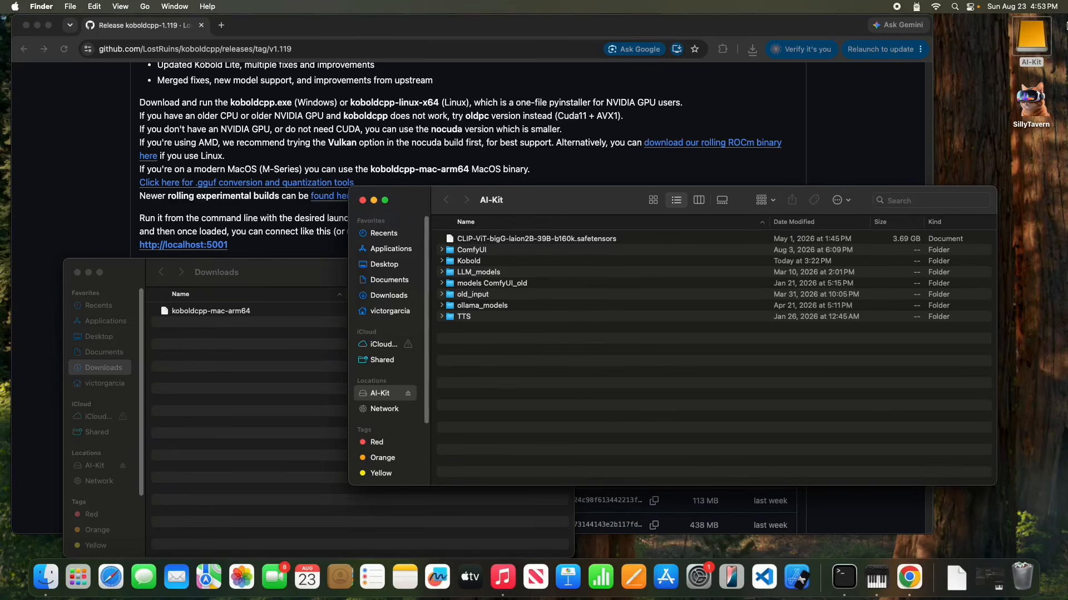
{"action": "double_click", "coordinate": [468, 261]}
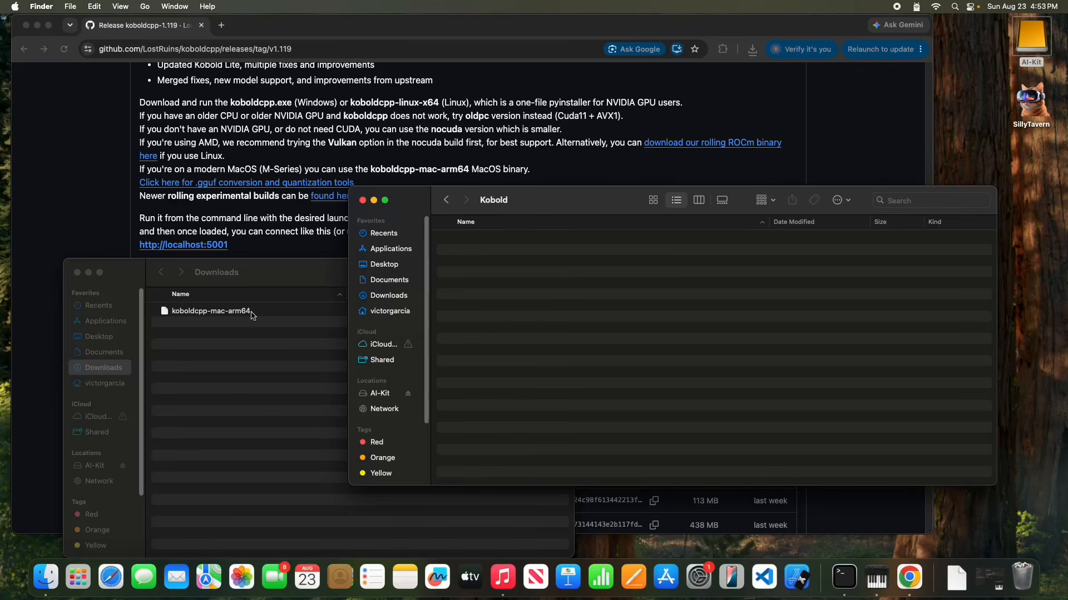
{"action": "left_click_drag", "start_coordinate": [206, 311], "coordinate": [534, 301]}
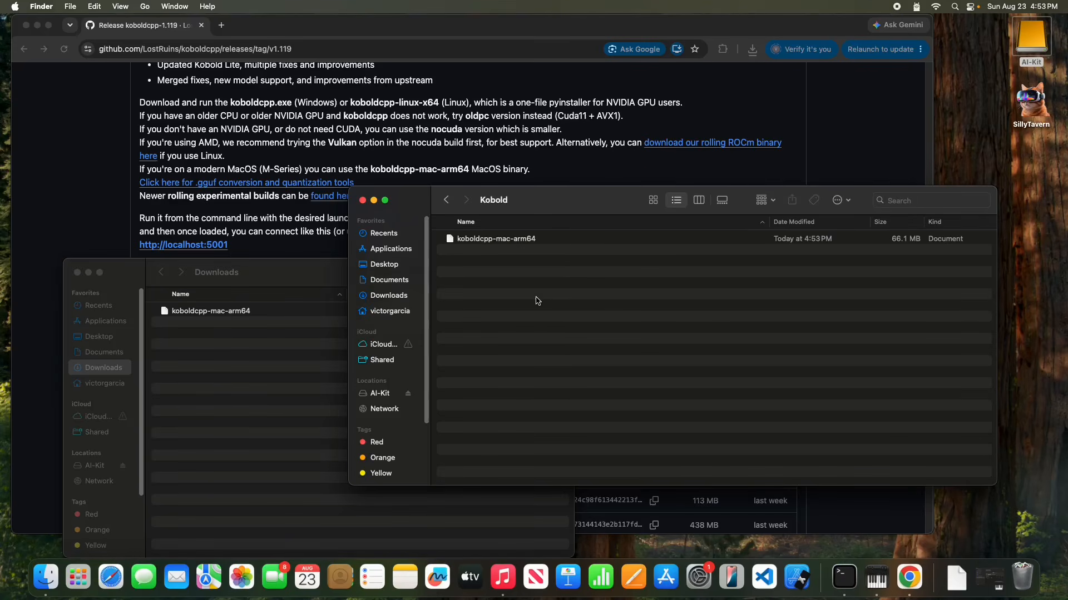
{"action": "left_click", "coordinate": [179, 390]}
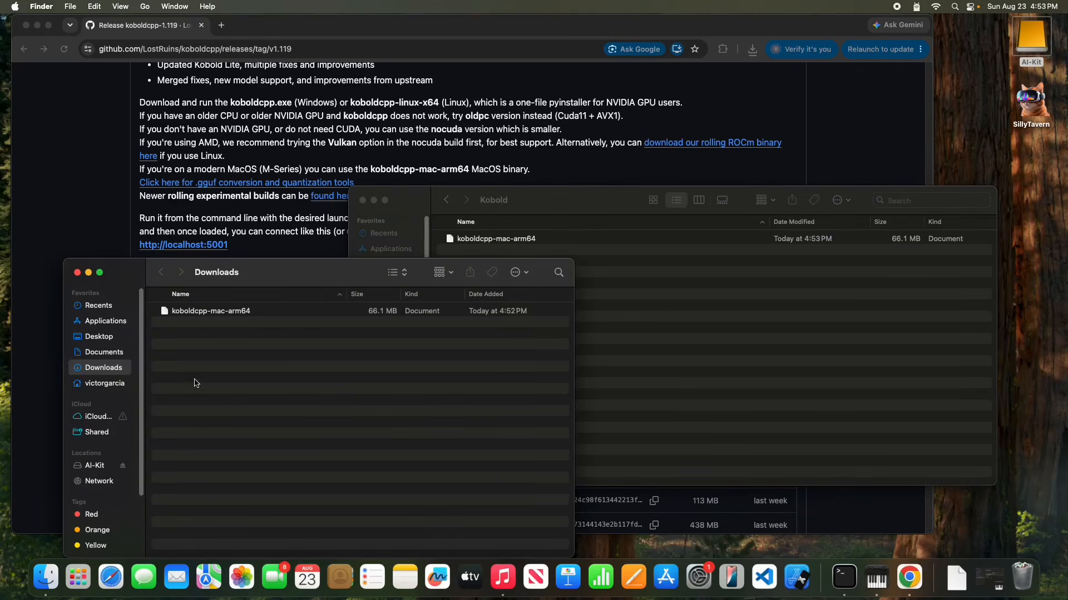
{"action": "left_click", "coordinate": [77, 273]}
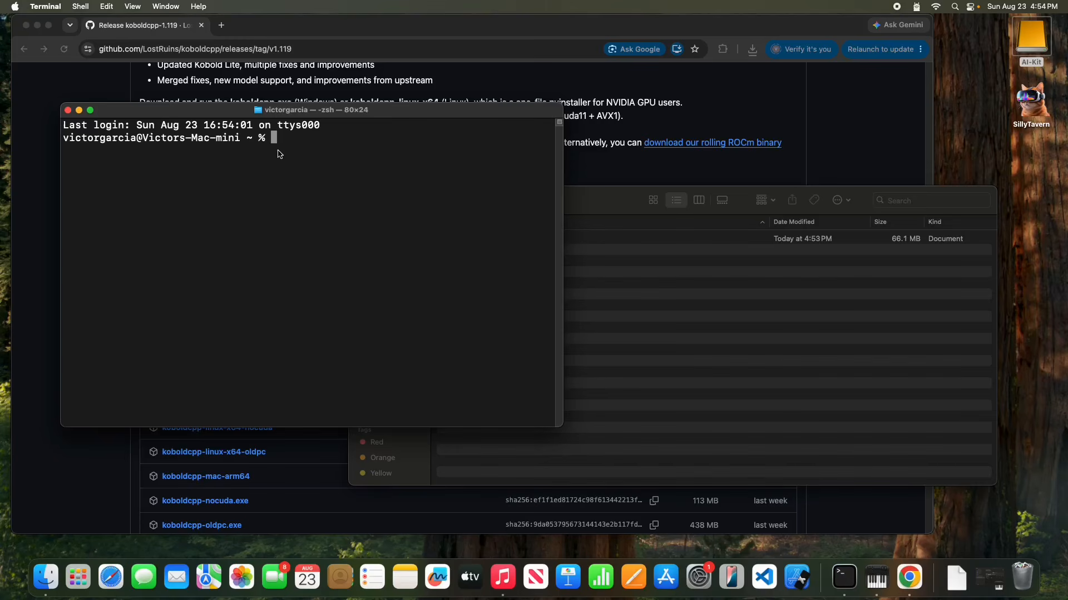
- Change the Terminal's working directory to /Volumes/AI-Kit
{"action": "type", "text": "cd /Vol"}
{"action": "key", "text": "Tab"}
{"action": "type", "text": "A"}
{"action": "key", "text": "Tab"}
{"action": "key", "text": "Return"}
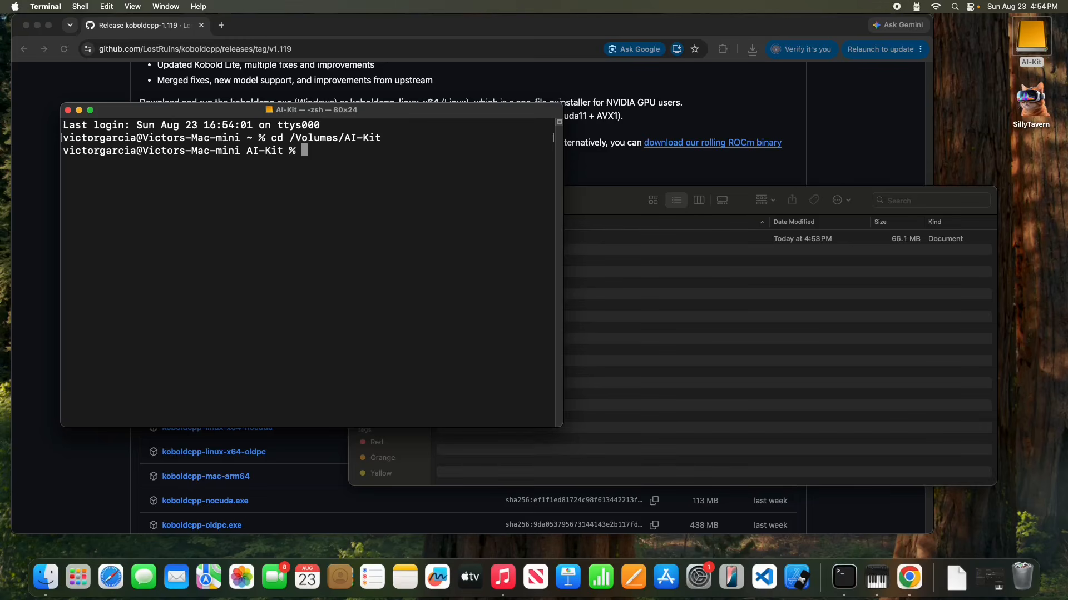
- List the contents of the AI-Kit drive, change into its Kobold folder and list the files there
{"action": "type", "text": "ls"}
{"action": "key", "text": "Return"}
{"action": "type", "text": "cd "}
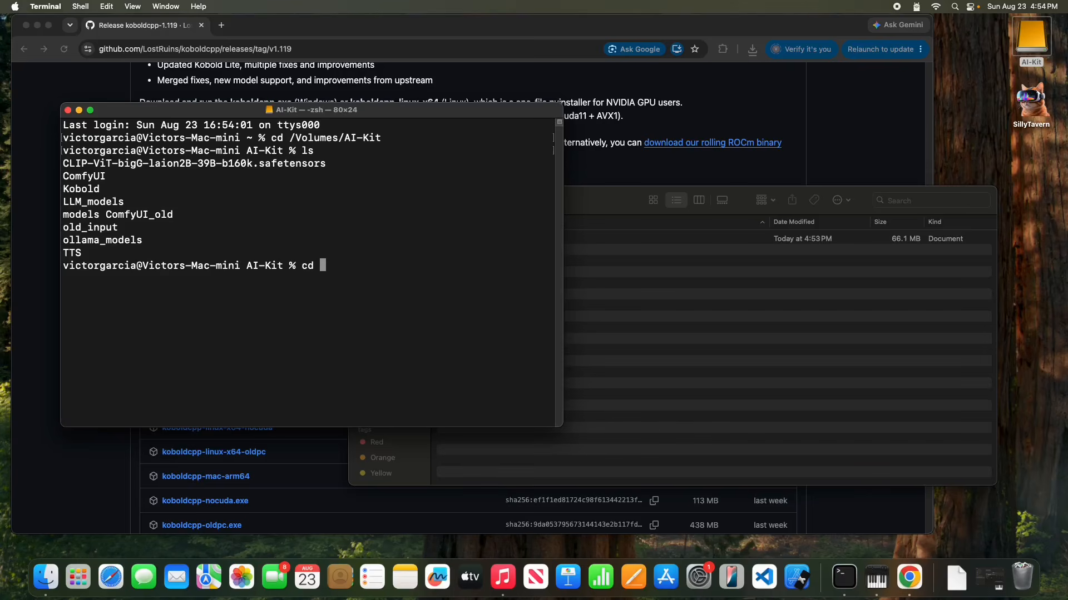
{"action": "type", "text": "Kob"}
{"action": "key", "text": "Tab"}
{"action": "key", "text": "Return"}
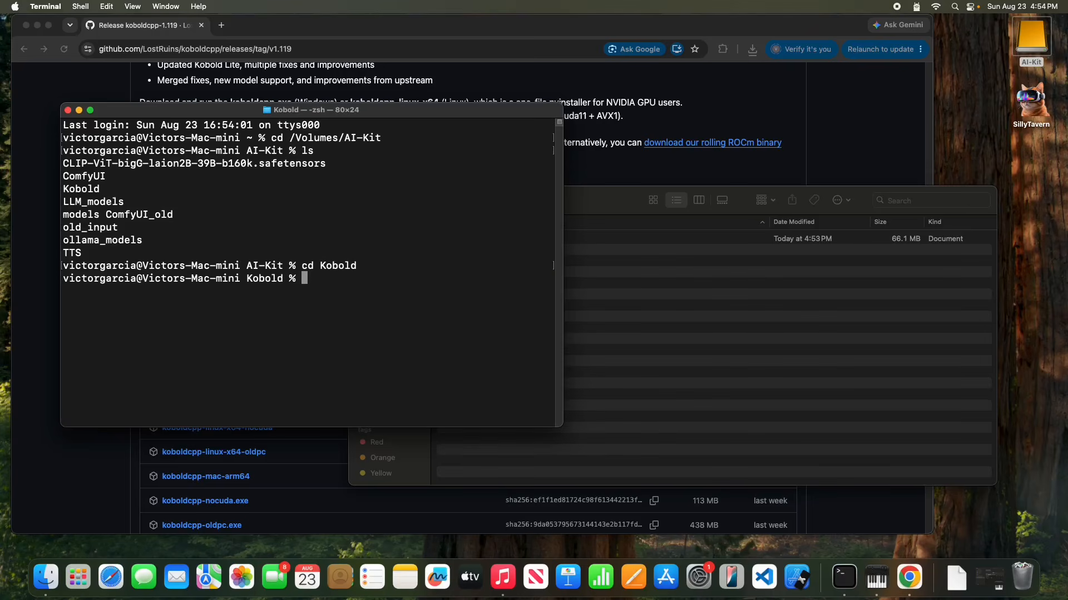
{"action": "type", "text": "ls"}
{"action": "key", "text": "Return"}
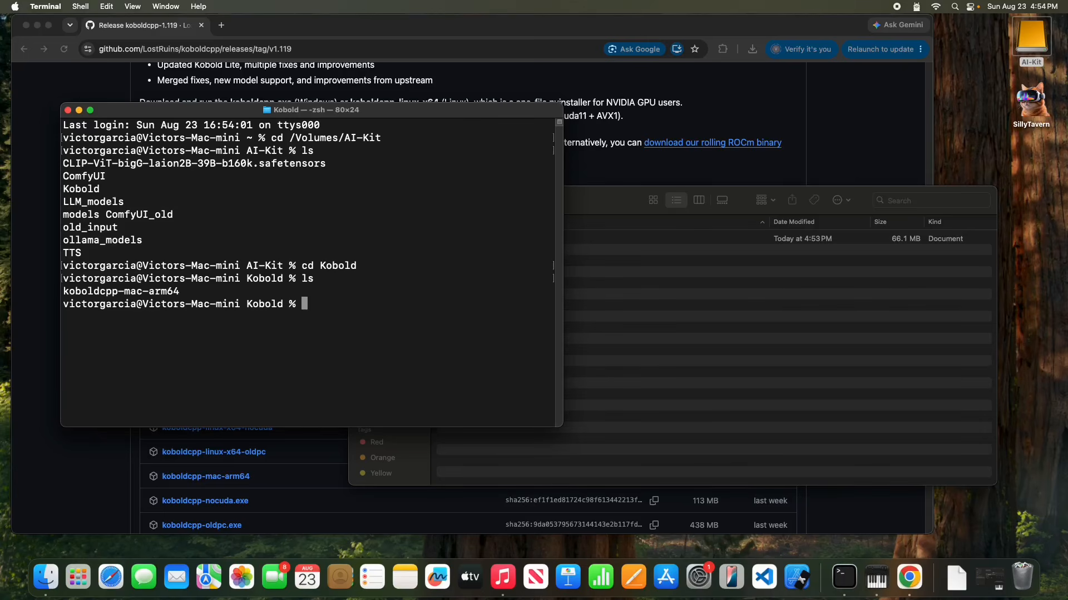
- Make the binary executable with chmod +x koboldcpp-mac-arm64
{"action": "type", "text": "chmod +x kob"}
{"action": "key", "text": "Tab"}
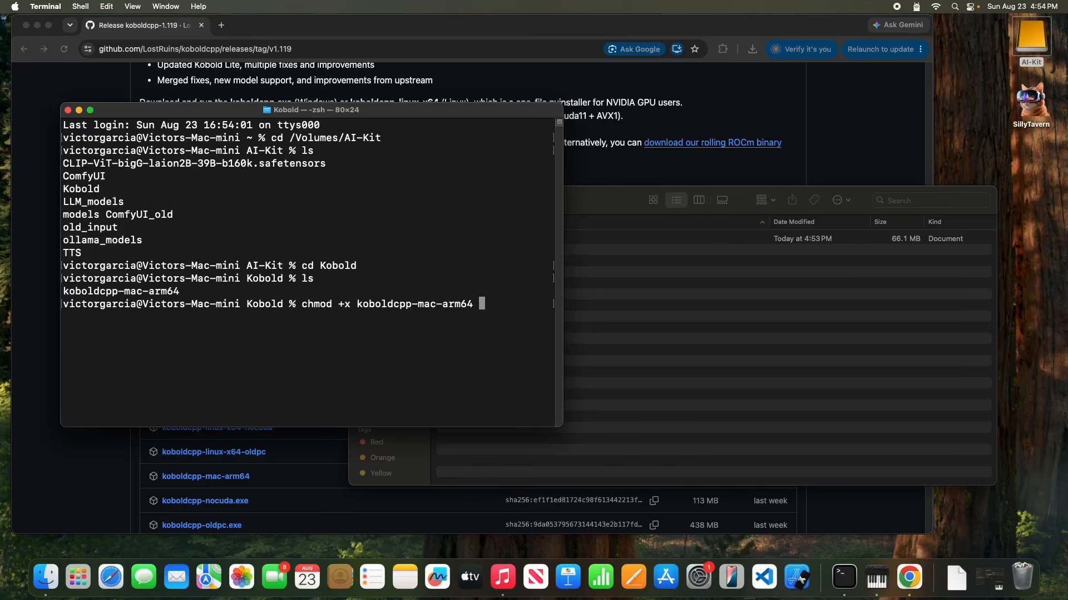
{"action": "key", "text": "Return"}
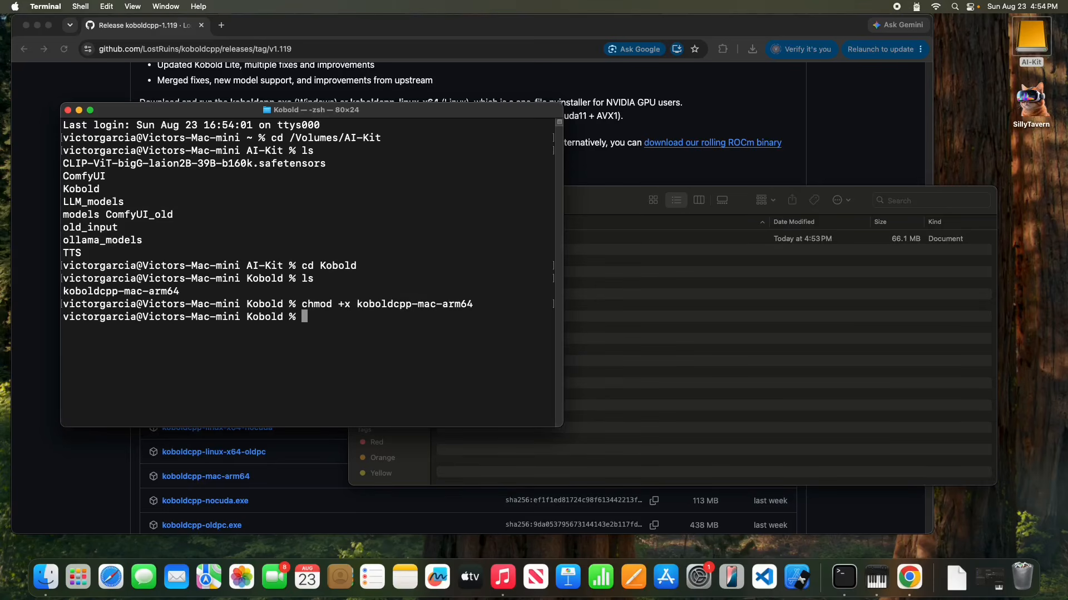
- Try to run ./koboldcpp-mac-arm64 and dismiss the macOS security alert without moving the file to the trash
{"action": "type", "text": "./kob"}
{"action": "key", "text": "Tab"}
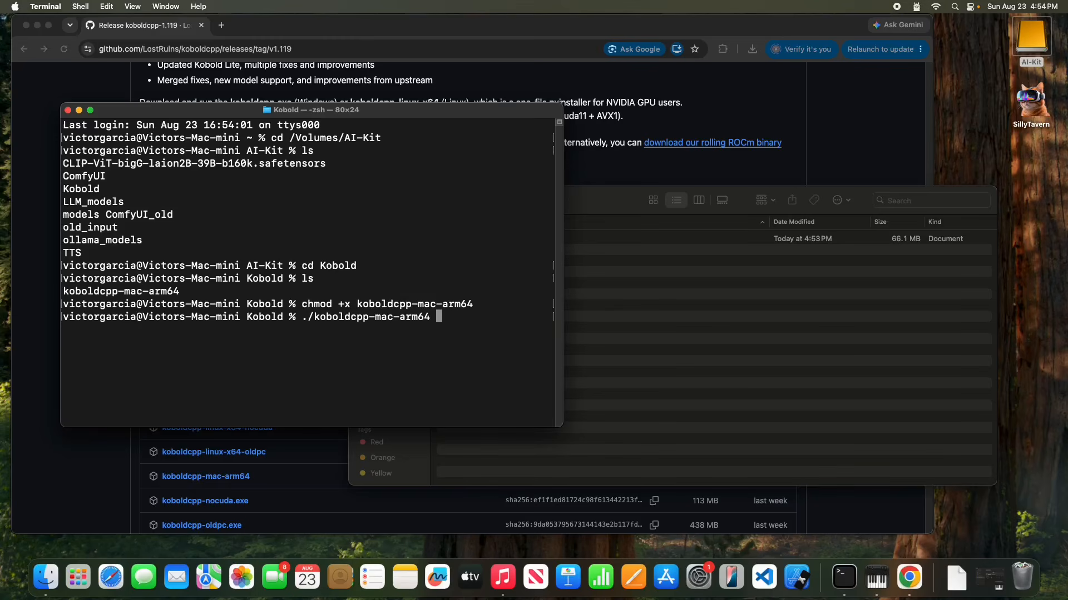
{"action": "key", "text": "Return"}
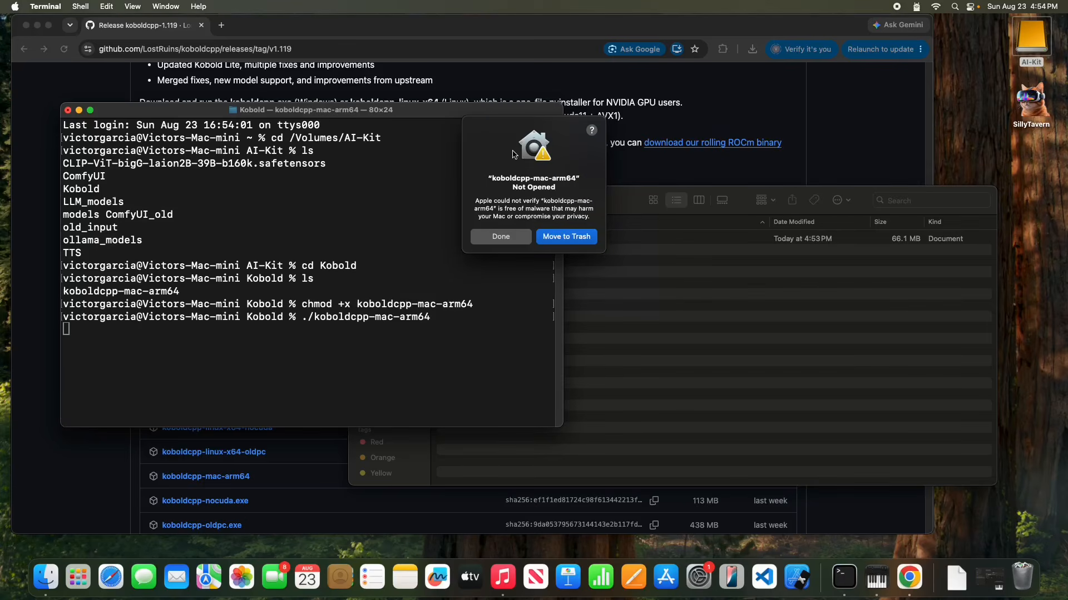
{"action": "left_click", "coordinate": [501, 237]}
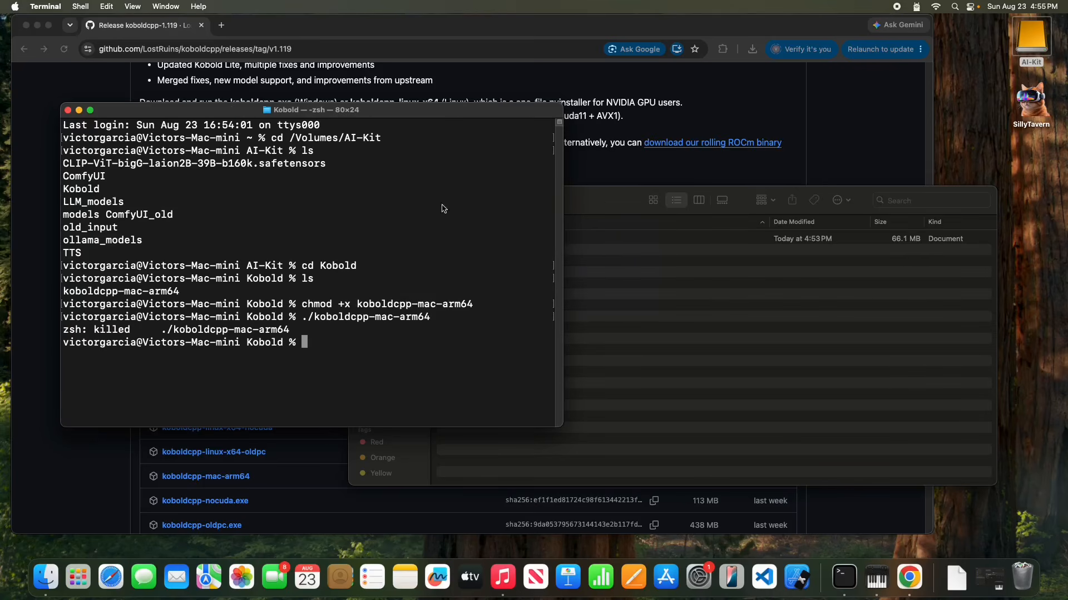
- Allow the blocked koboldcpp-mac-arm64 to run anyway in the Privacy & Security section of System Settings
{"action": "left_click", "coordinate": [15, 6]}
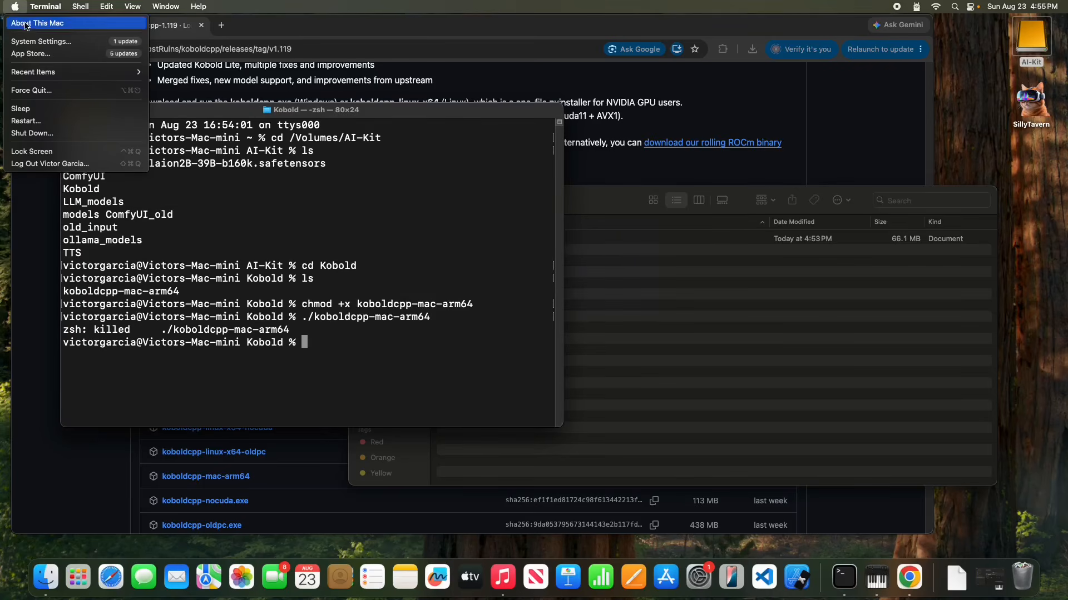
{"action": "left_click", "coordinate": [38, 44]}
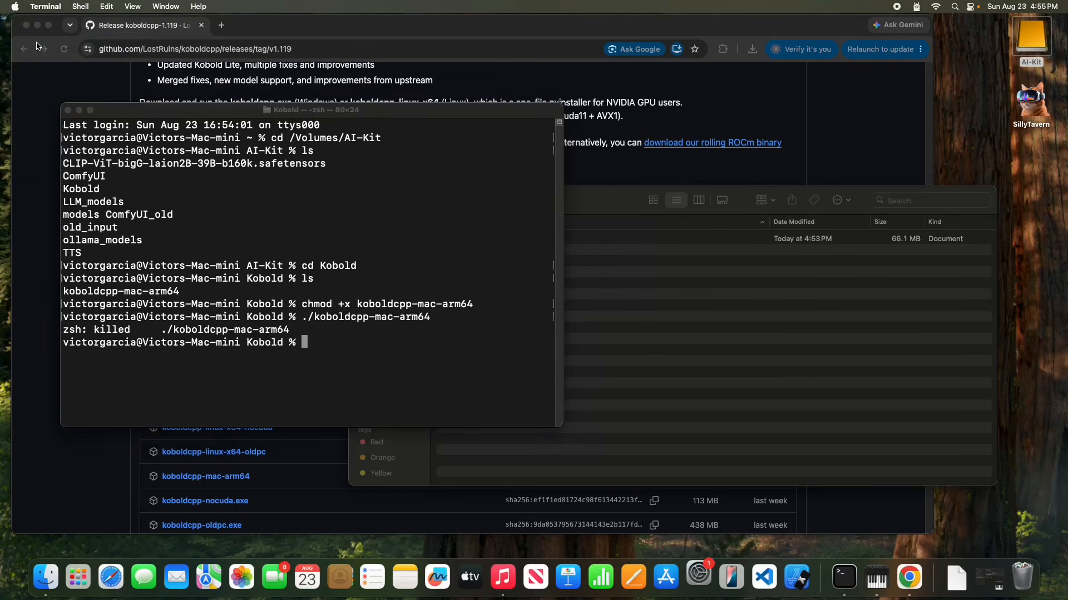
{"action": "left_click", "coordinate": [411, 470]}
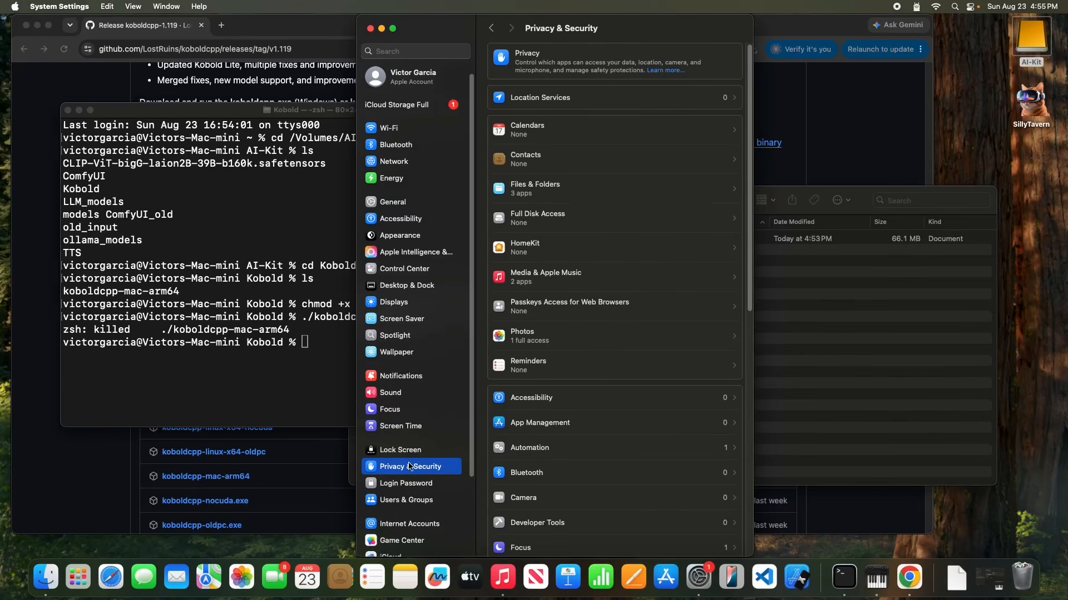
{"action": "scroll", "coordinate": [617, 378], "scroll_direction": "down", "scroll_amount": 2}
{"action": "scroll", "coordinate": [616, 378], "scroll_direction": "down", "scroll_amount": 10}
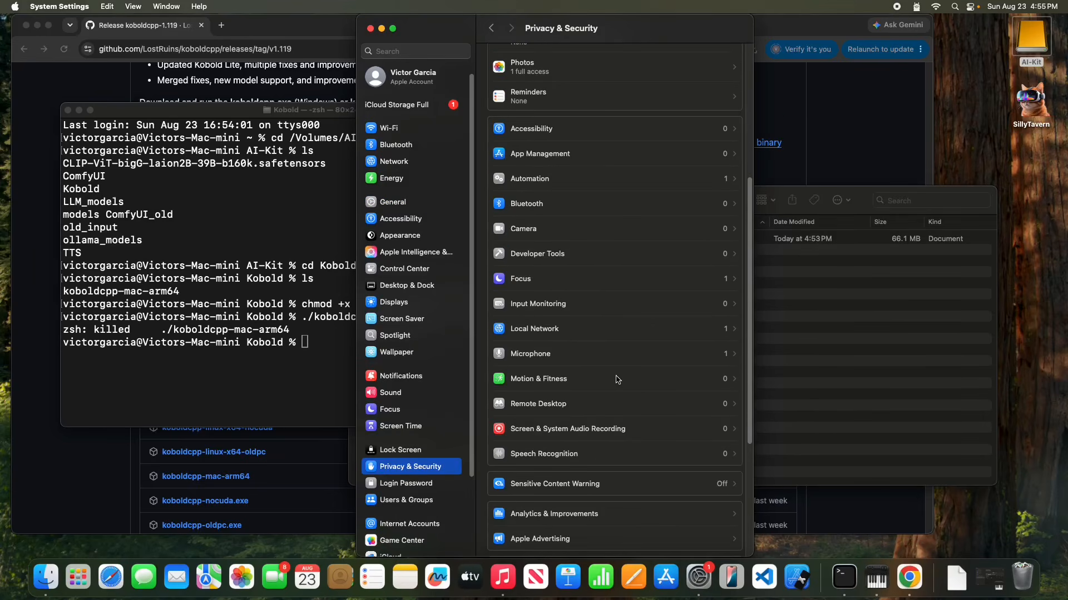
{"action": "scroll", "coordinate": [617, 380], "scroll_direction": "down", "scroll_amount": 2}
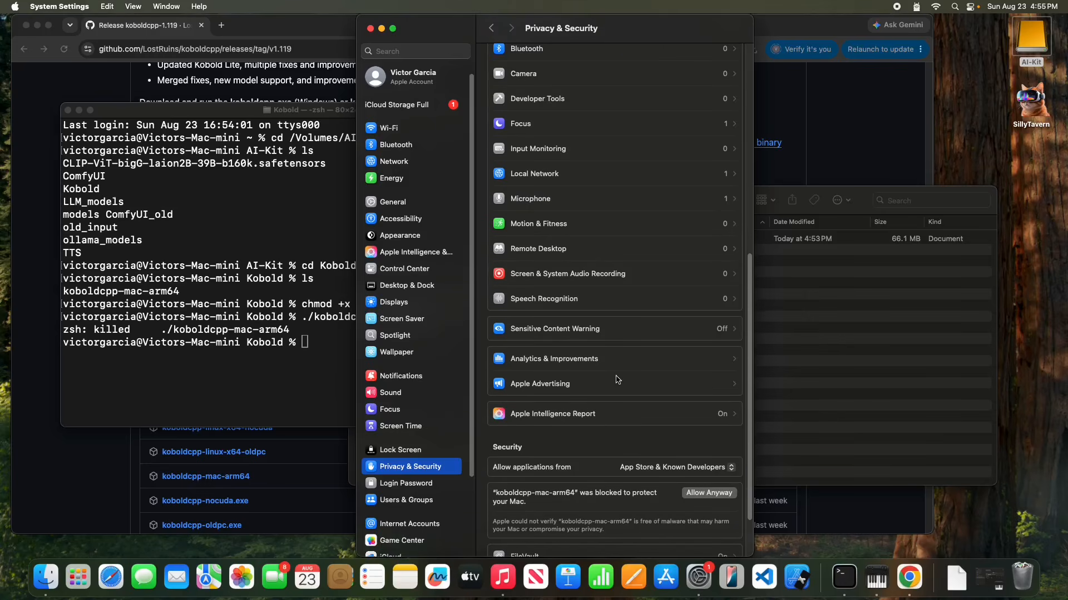
{"action": "scroll", "coordinate": [602, 500], "scroll_direction": "down", "scroll_amount": 1}
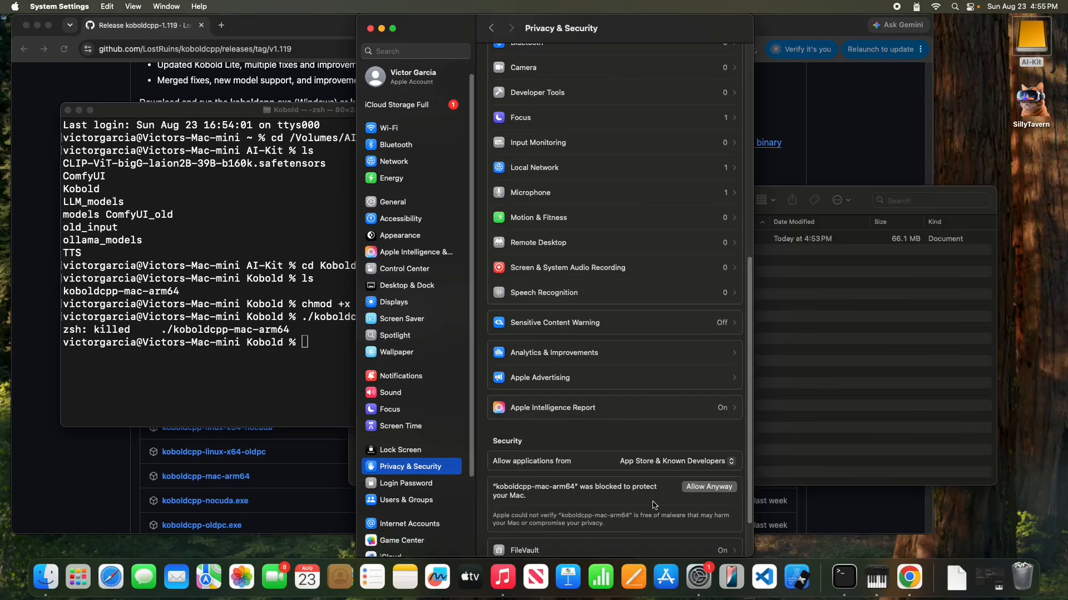
{"action": "left_click", "coordinate": [706, 487]}
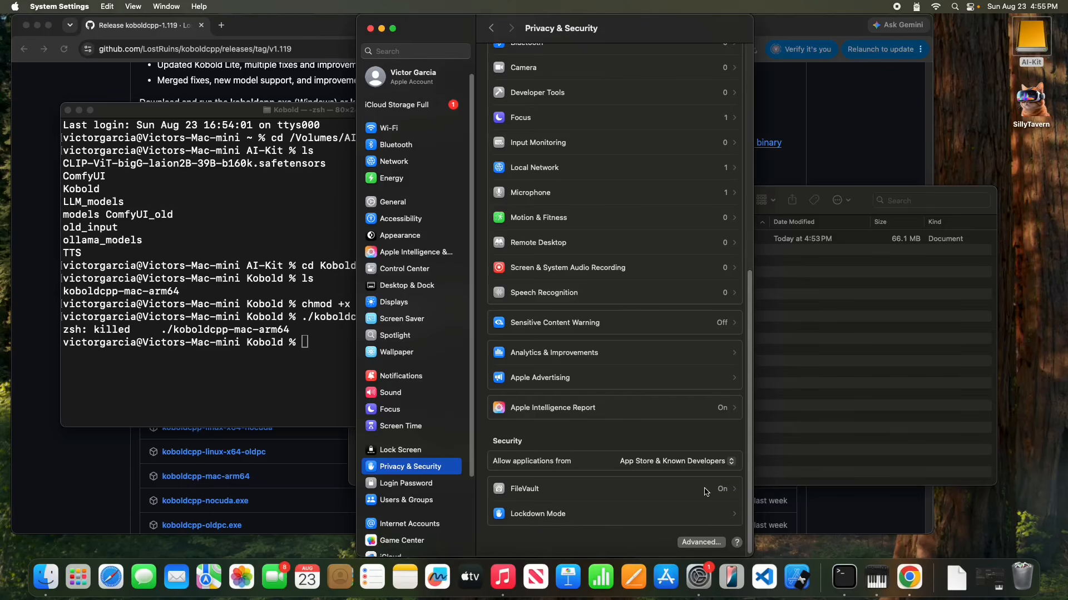
- Return to Terminal and run ./koboldcpp-mac-arm64 again
{"action": "left_click", "coordinate": [194, 377]}
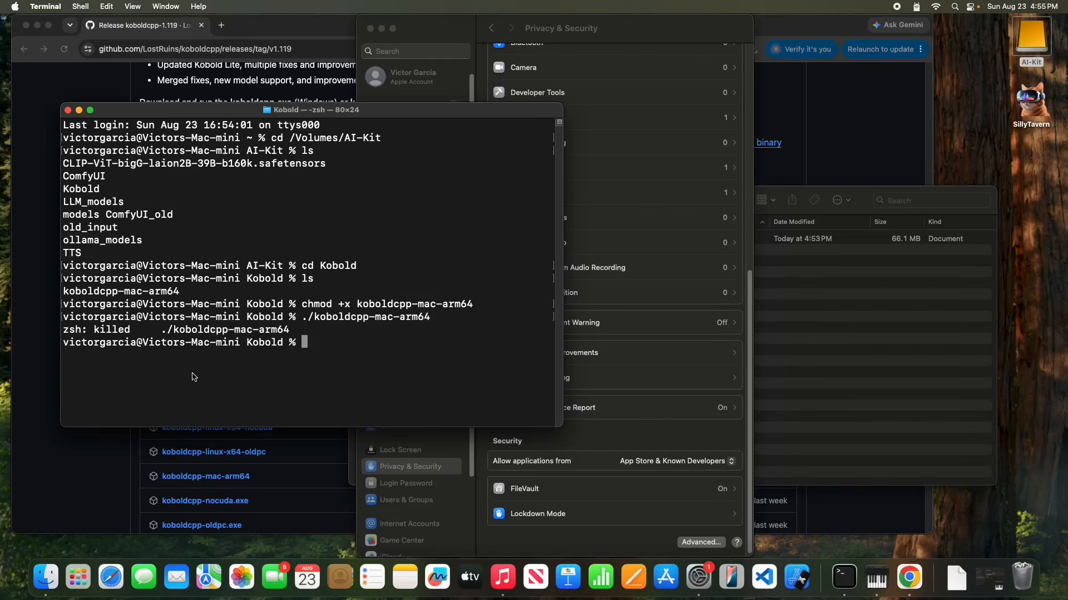
{"action": "type", "text": "./"}
{"action": "type", "text": "kob"}
{"action": "key", "text": "Tab"}
{"action": "key", "text": "Return"}
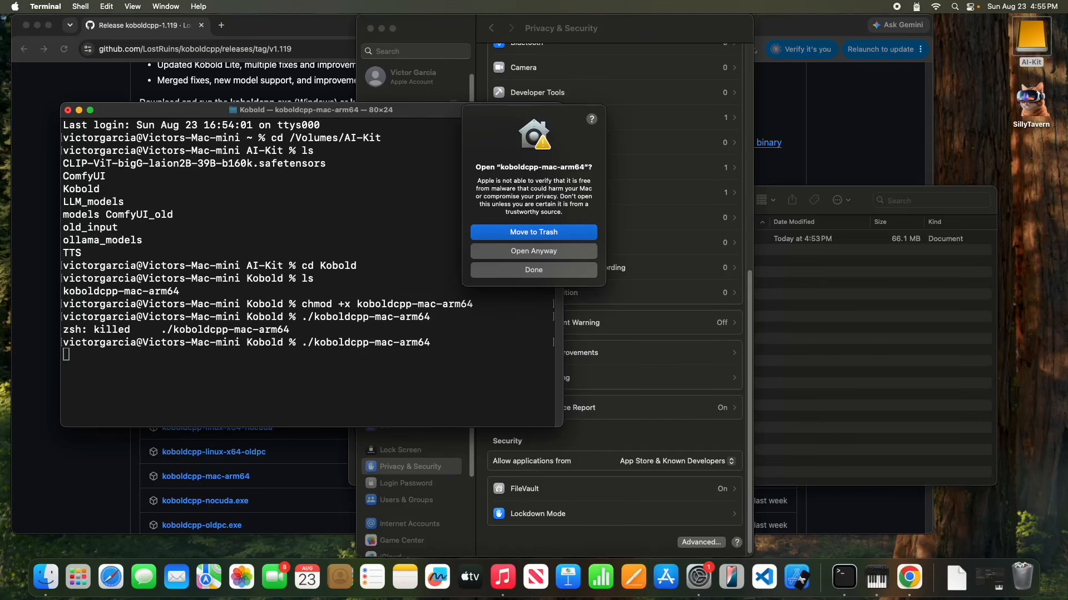
- Choose to open koboldcpp-mac-arm64 anyway and authorise it by entering the administrator password
{"action": "left_click", "coordinate": [541, 254]}
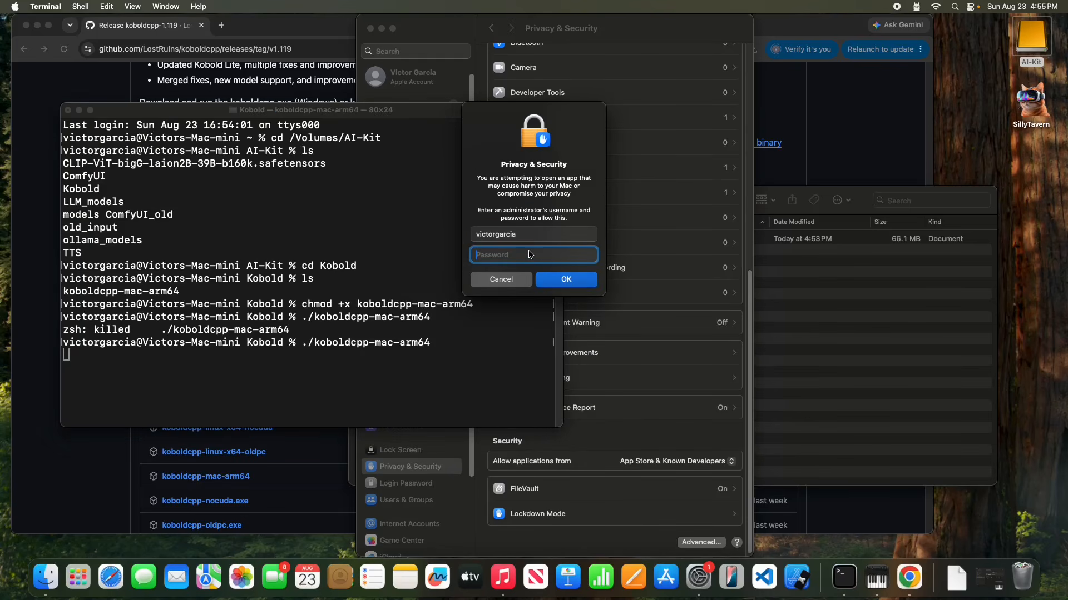
{"action": "type", "text": "********"}
{"action": "key", "text": "Return"}
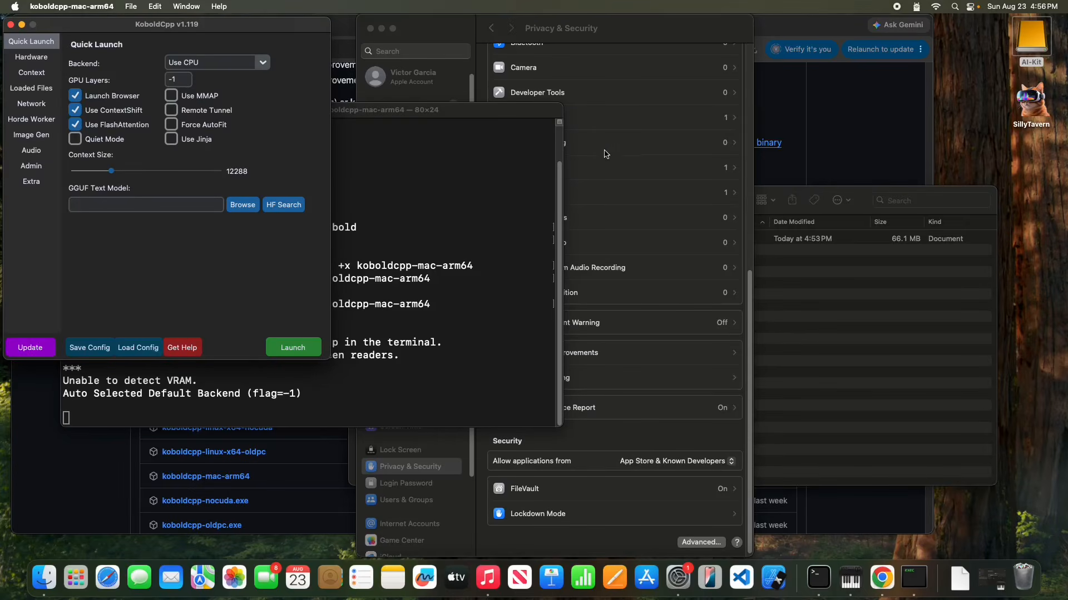
- Close the System Settings, Finder and Chrome windows and bring the KoboldCpp launcher back to the front
{"action": "left_click", "coordinate": [370, 29]}
{"action": "left_click", "coordinate": [376, 32]}
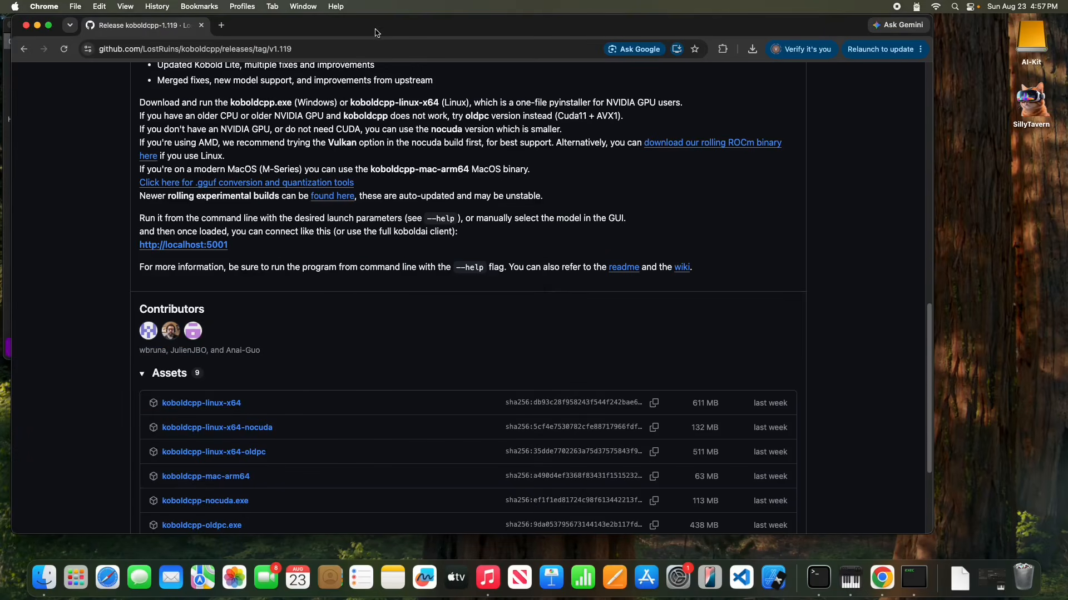
{"action": "left_click", "coordinate": [26, 26]}
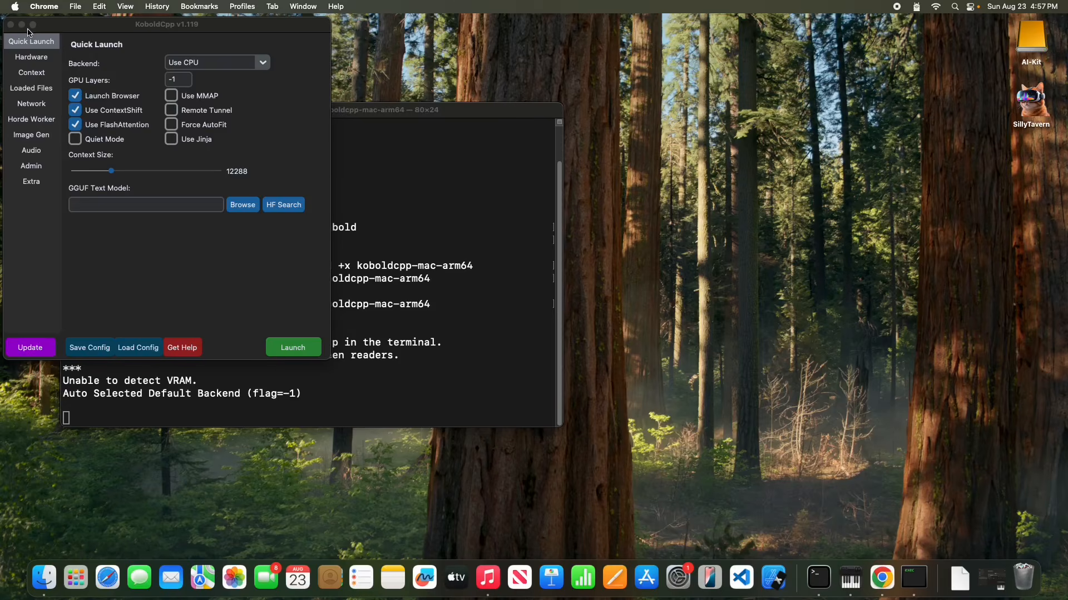
{"action": "left_click", "coordinate": [376, 281]}
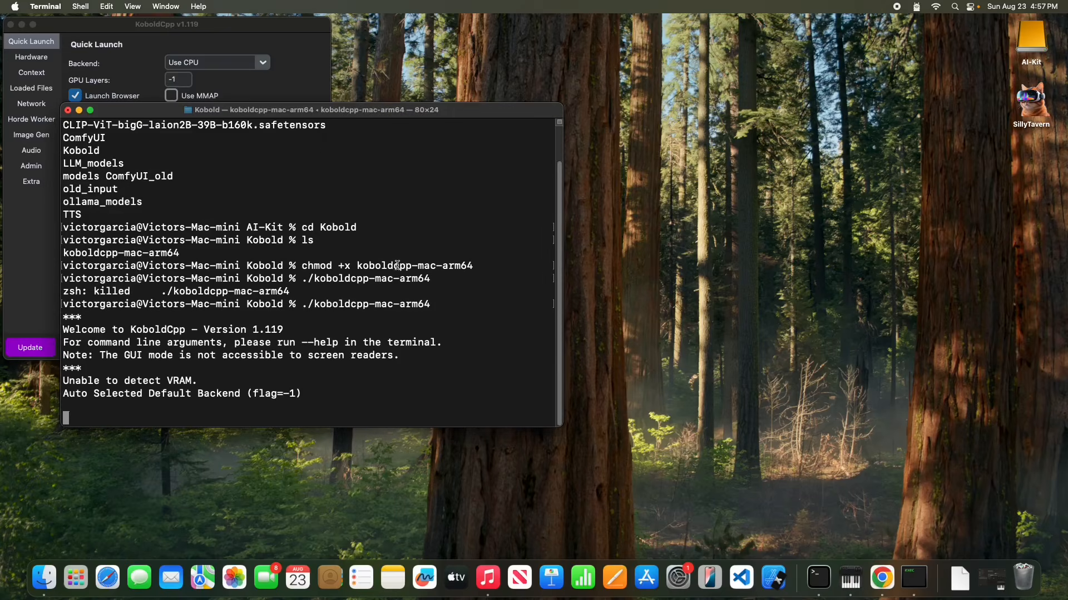
{"action": "left_click", "coordinate": [304, 76]}
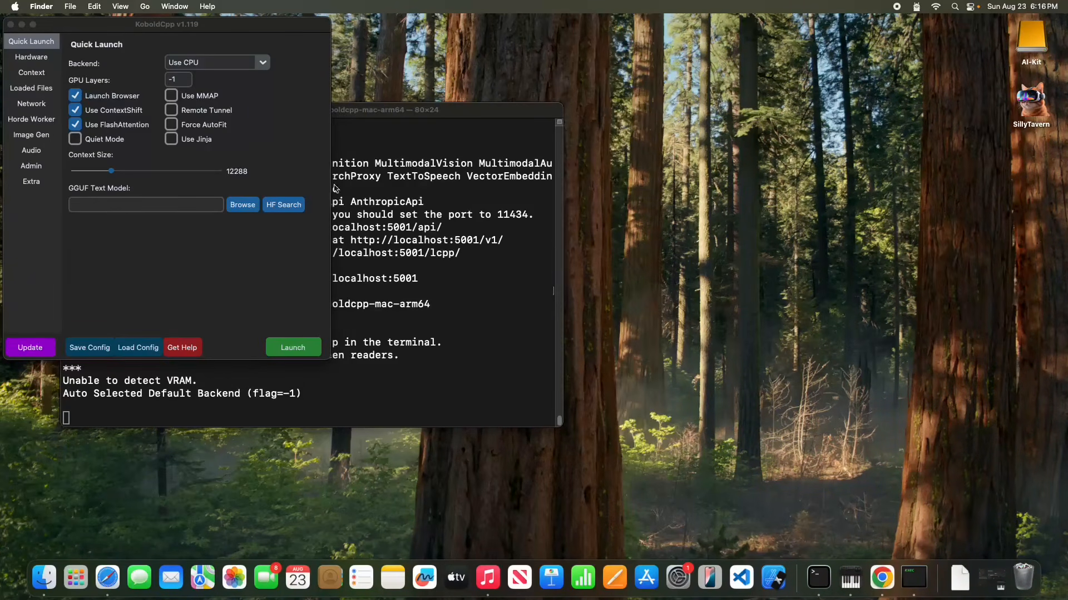
- Open the LLM_models folder on the AI-Kit drive and look over the model folders stored there
{"action": "left_click", "coordinate": [1021, 50]}
{"action": "double_click", "coordinate": [1020, 50]}
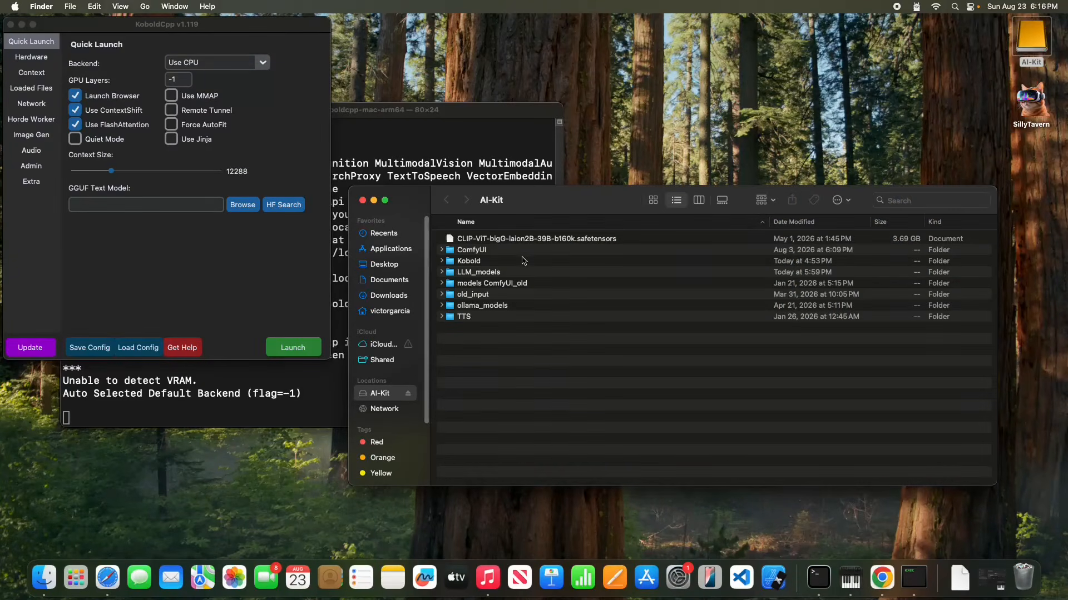
{"action": "double_click", "coordinate": [497, 277]}
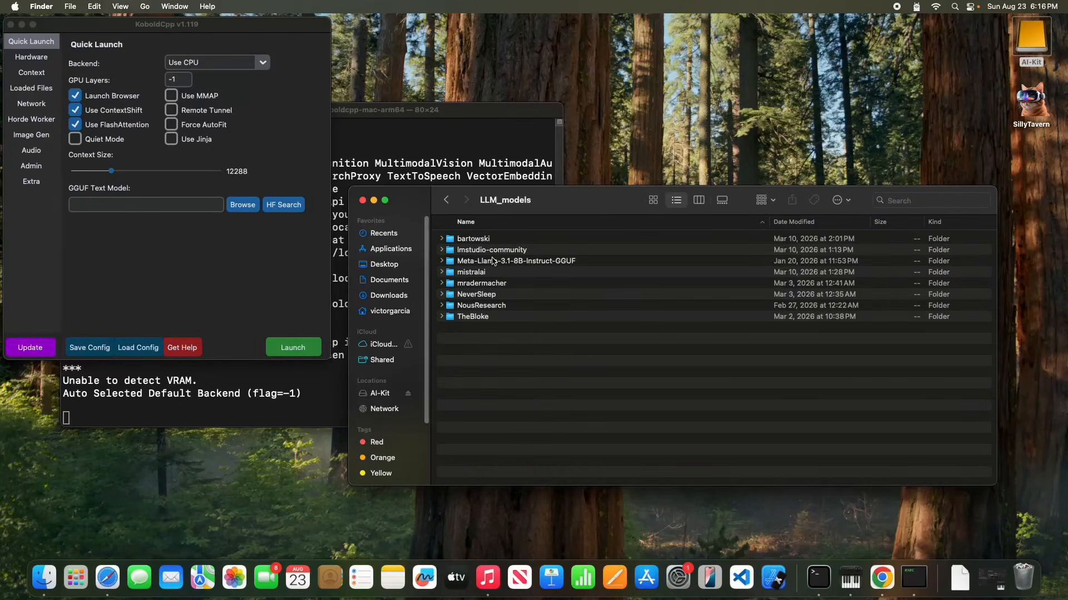
{"action": "key", "text": "m"}
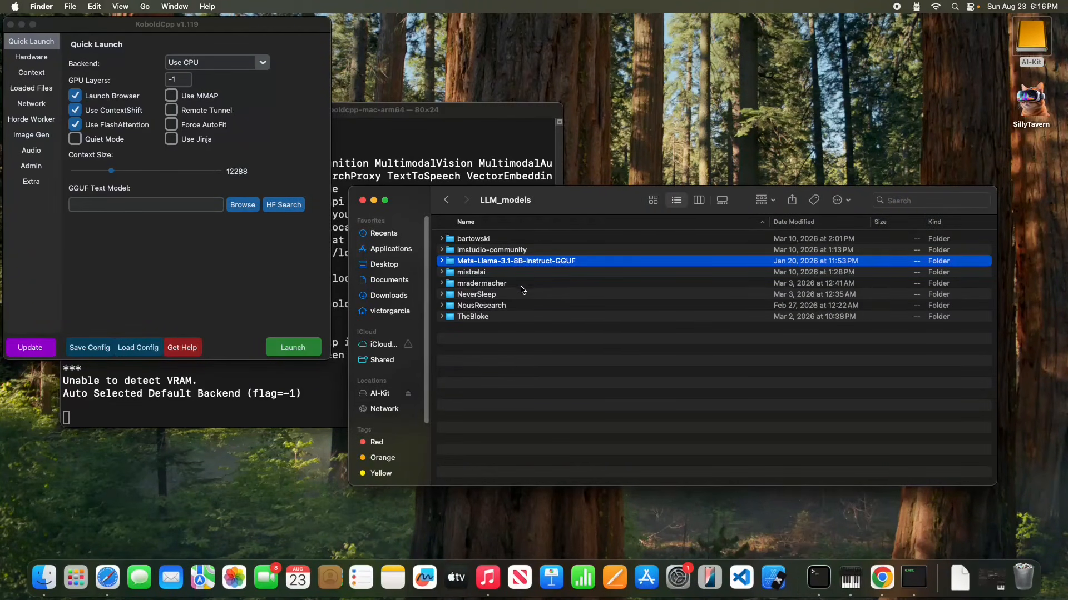
{"action": "left_click", "coordinate": [689, 335]}
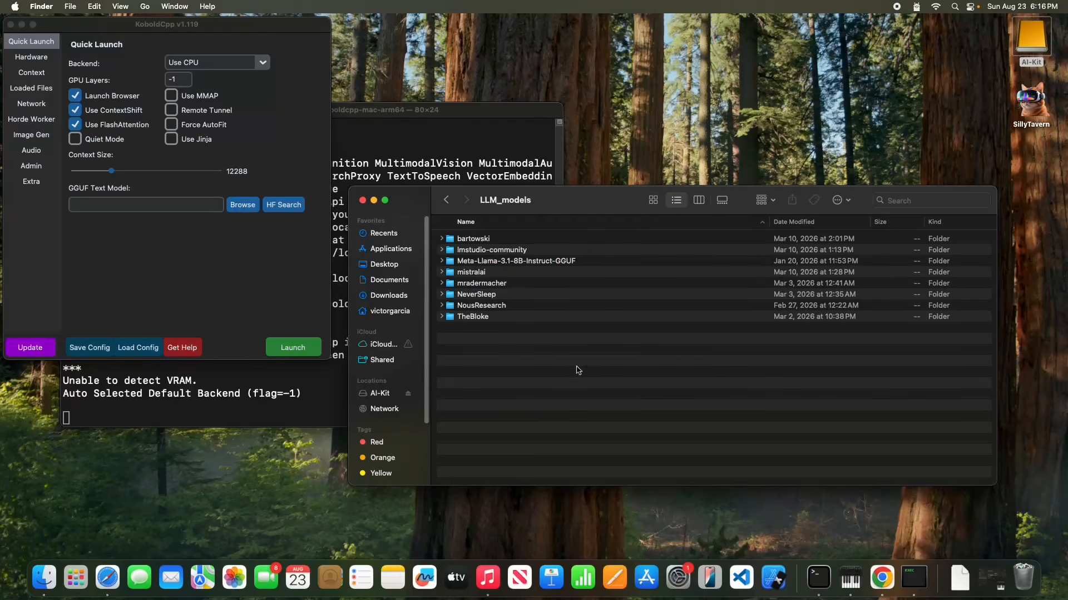
- Switch to Safari and open huggingface.co
{"action": "left_click", "coordinate": [119, 574]}
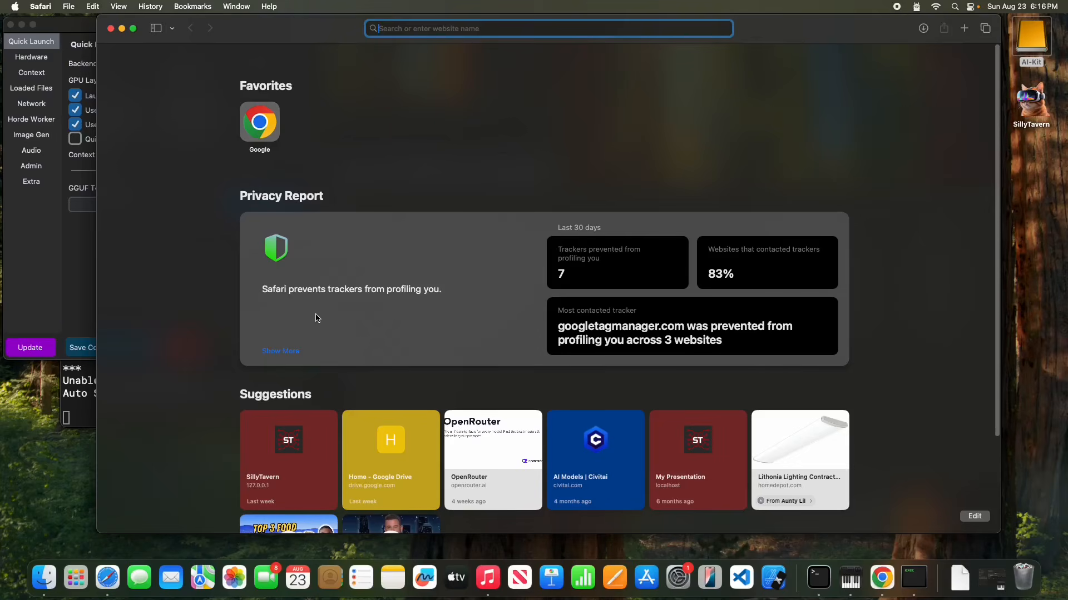
{"action": "type", "text": "huggingface.co"}
{"action": "key", "text": "Return"}
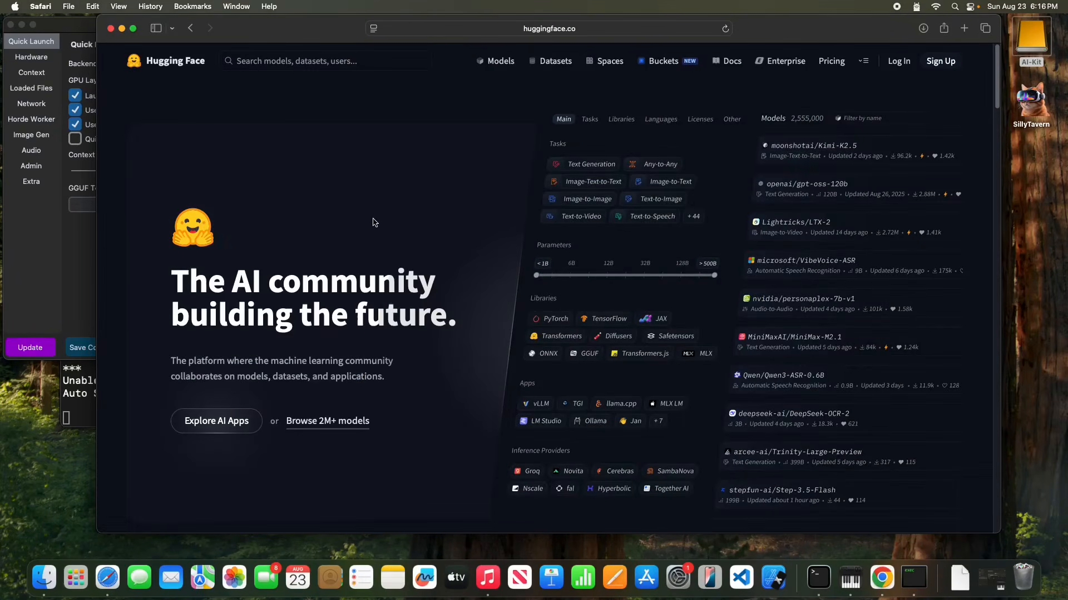
- Search Hugging Face for thebloke, open the MythoMax-L2-13B-GGUF result and go from it to TheBloke's profile
{"action": "left_click", "coordinate": [318, 64]}
{"action": "type", "text": "theblok"}
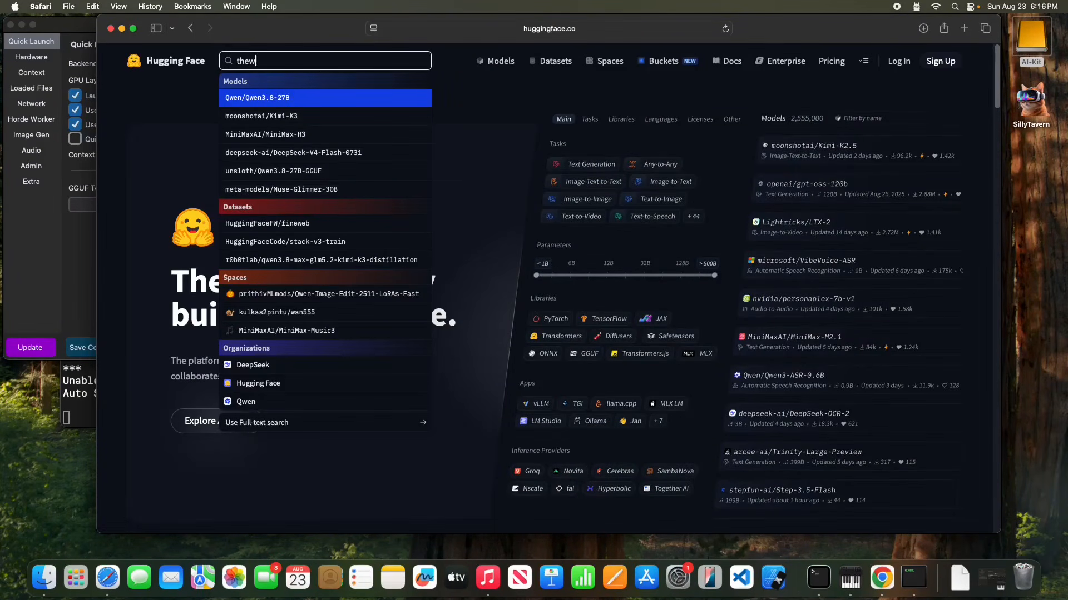
{"action": "type", "text": "e"}
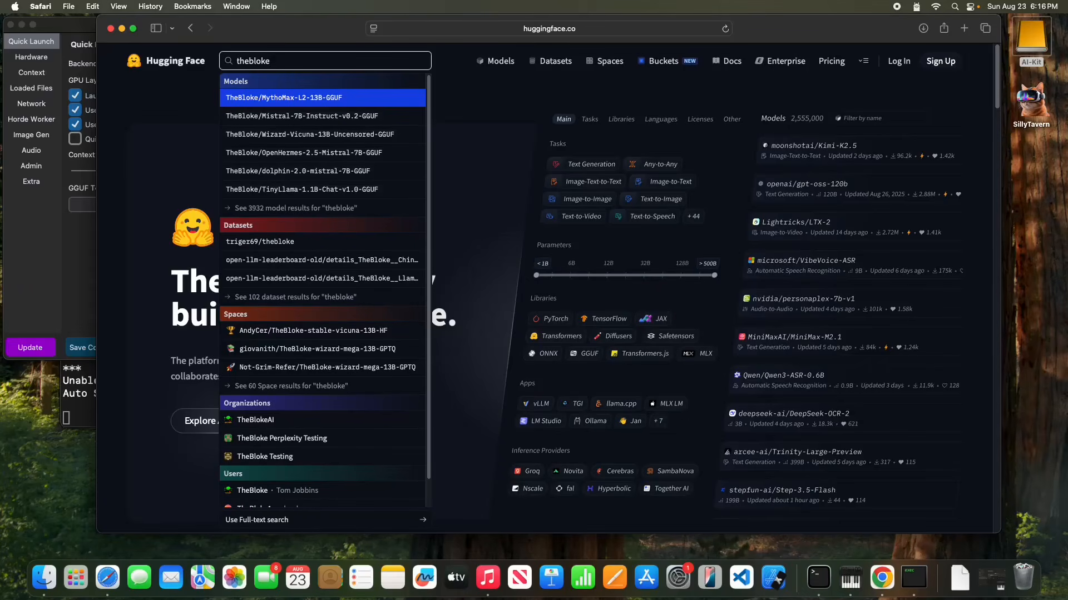
{"action": "key", "text": "Return"}
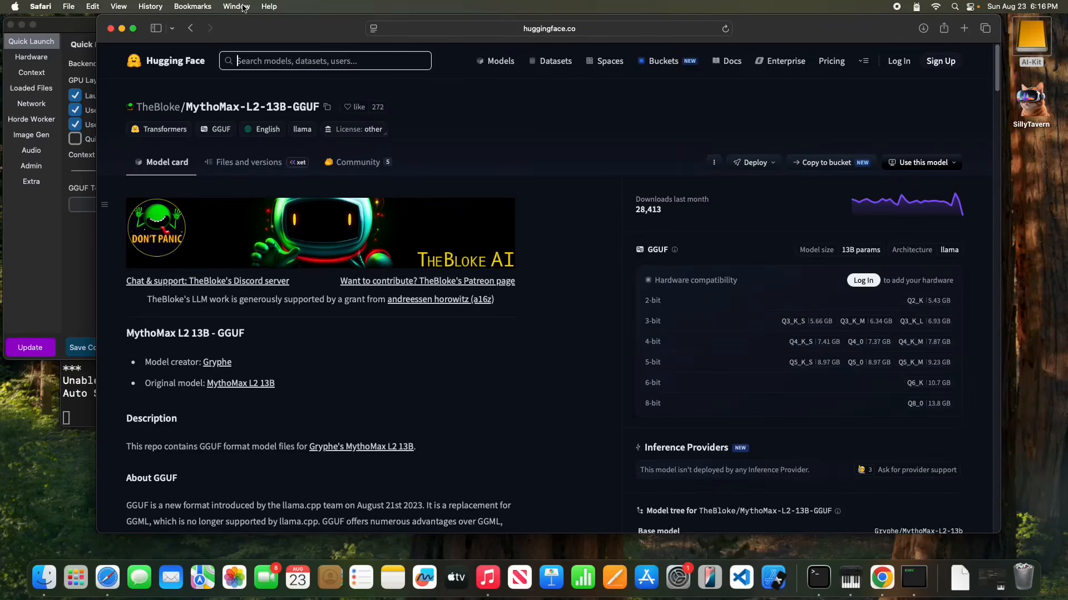
{"action": "left_click", "coordinate": [159, 107]}
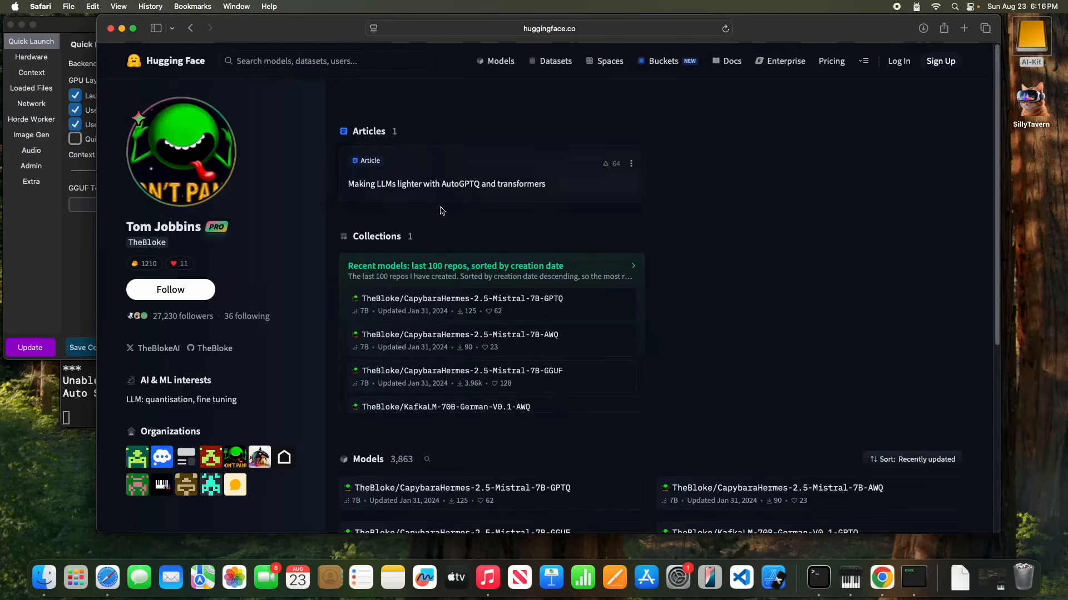
- Review the files of the CapybaraHermes-2.5-Mistral-7B-GGUF repository and return to TheBloke's profile
{"action": "left_click", "coordinate": [508, 375]}
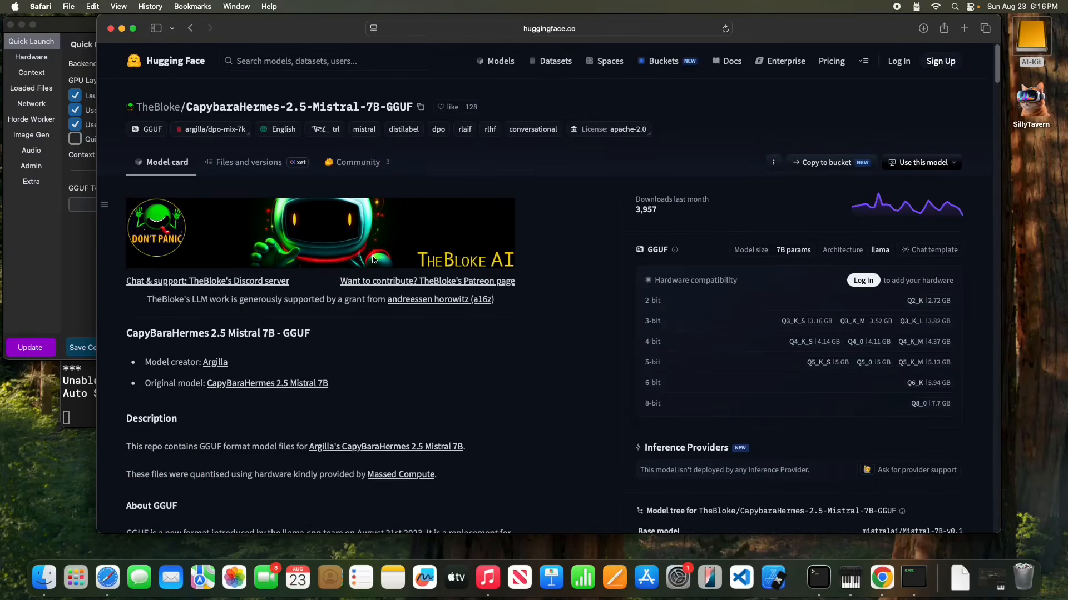
{"action": "left_click", "coordinate": [237, 162]}
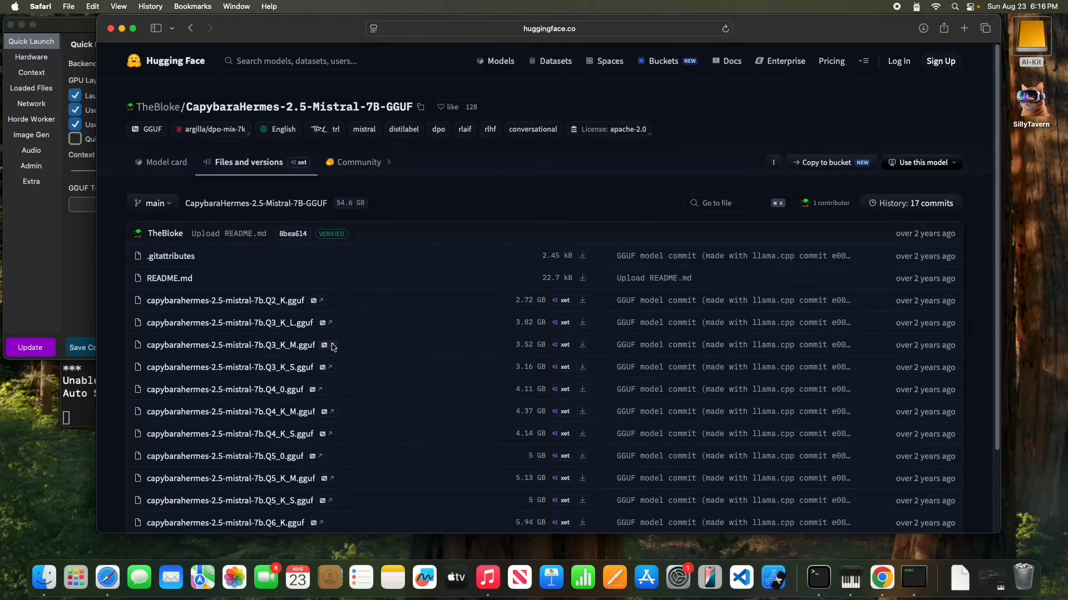
{"action": "scroll", "coordinate": [359, 389], "scroll_direction": "down", "scroll_amount": 4}
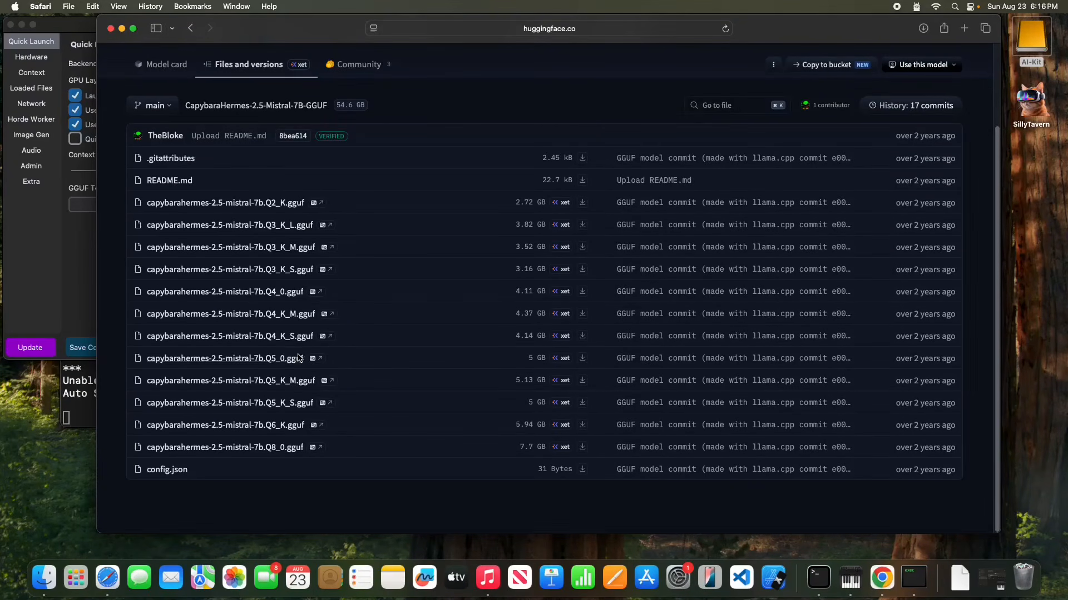
{"action": "left_click", "coordinate": [191, 28]}
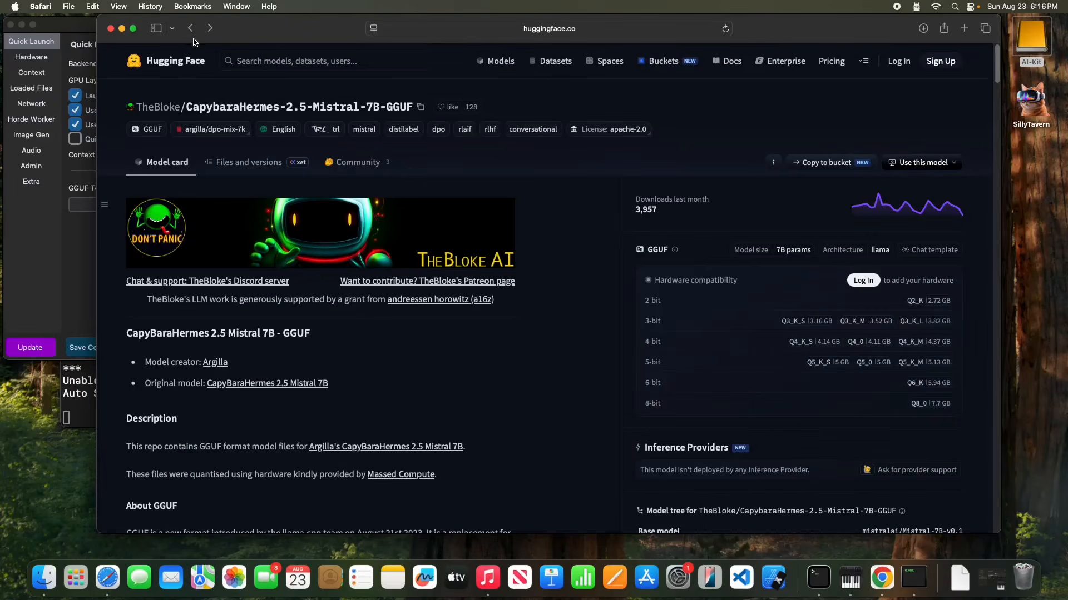
{"action": "left_click", "coordinate": [191, 29]}
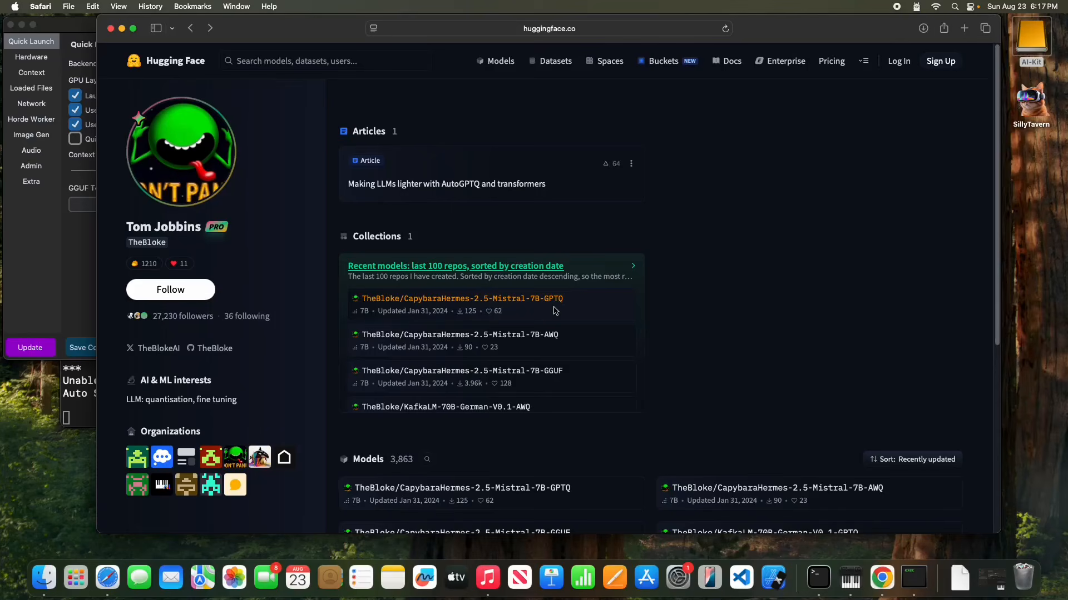
- Reopen CapybaraHermes-2.5-Mistral-7B-GGUF from TheBloke's profile and compare the quantised GGUF files and their sizes in its file list
{"action": "left_click", "coordinate": [521, 374]}
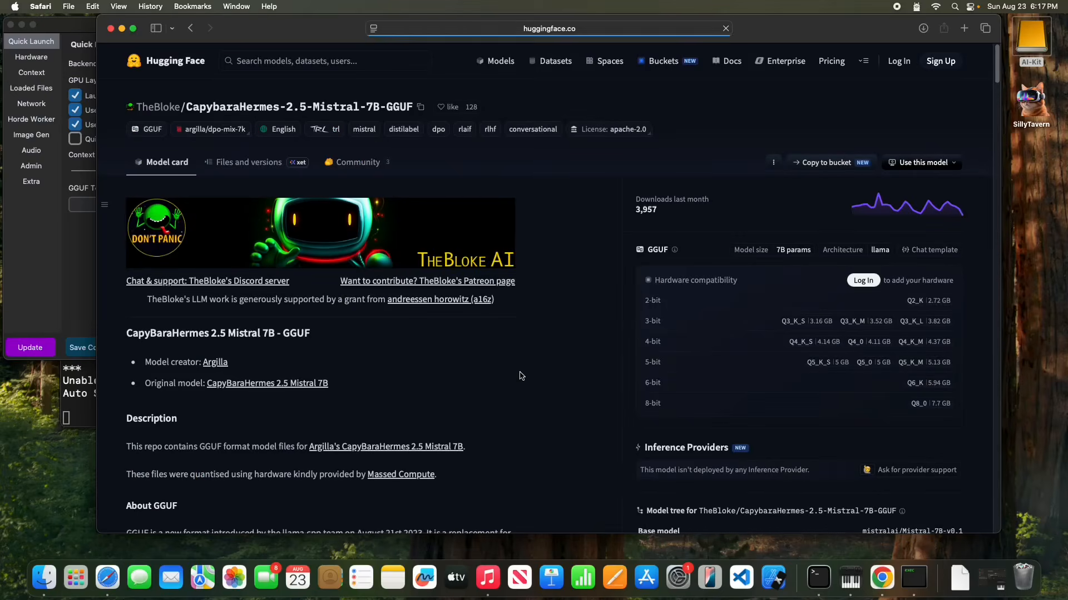
{"action": "left_click", "coordinate": [236, 165]}
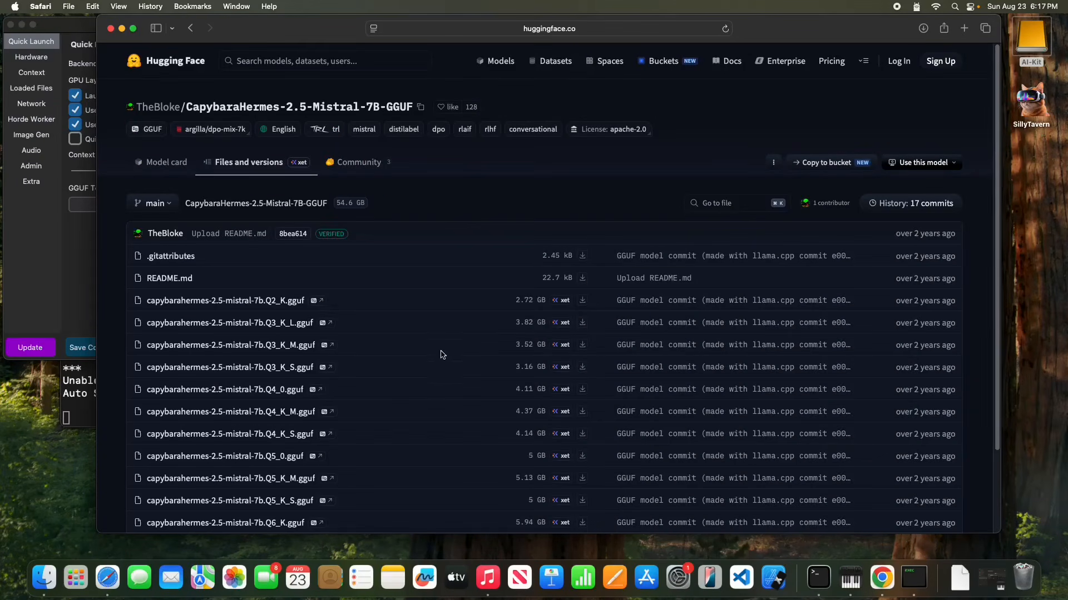
{"action": "scroll", "coordinate": [454, 395], "scroll_direction": "down", "scroll_amount": 1}
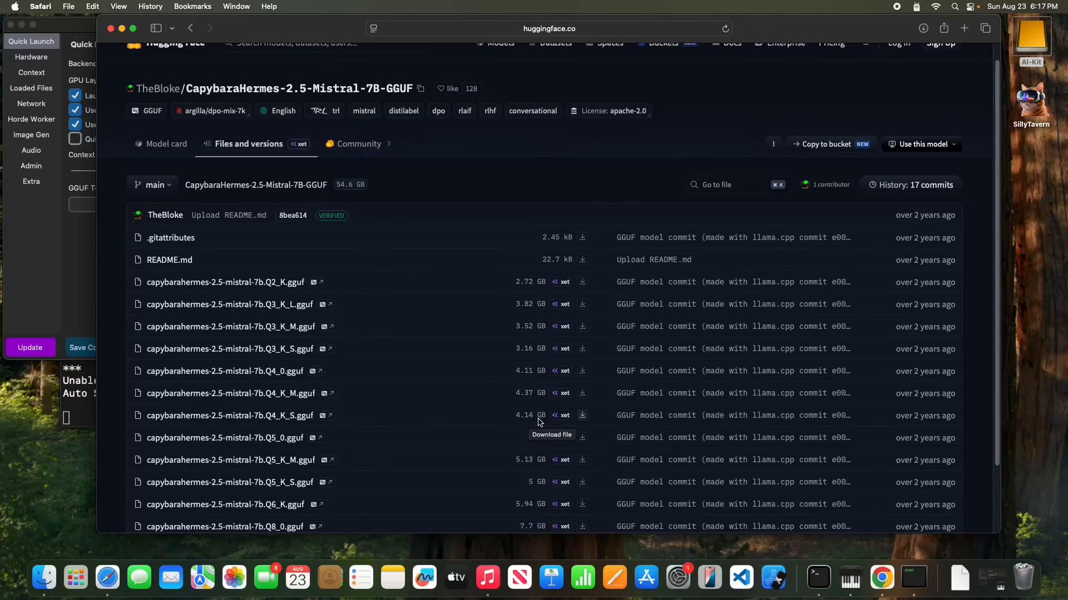
{"action": "scroll", "coordinate": [288, 416], "scroll_direction": "down", "scroll_amount": 1}
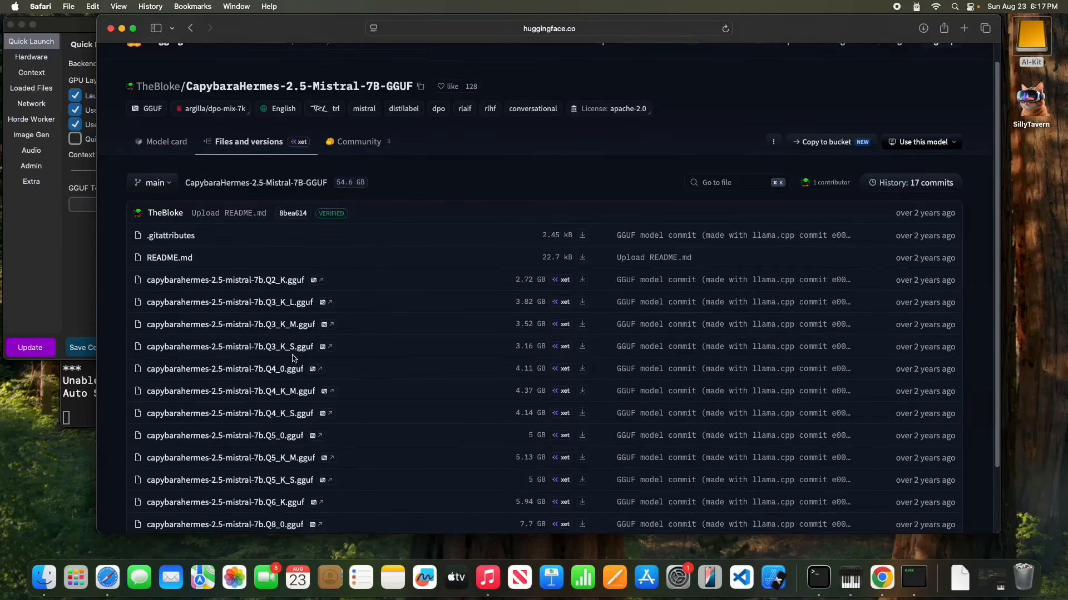
{"action": "scroll", "coordinate": [288, 417], "scroll_direction": "down", "scroll_amount": 1}
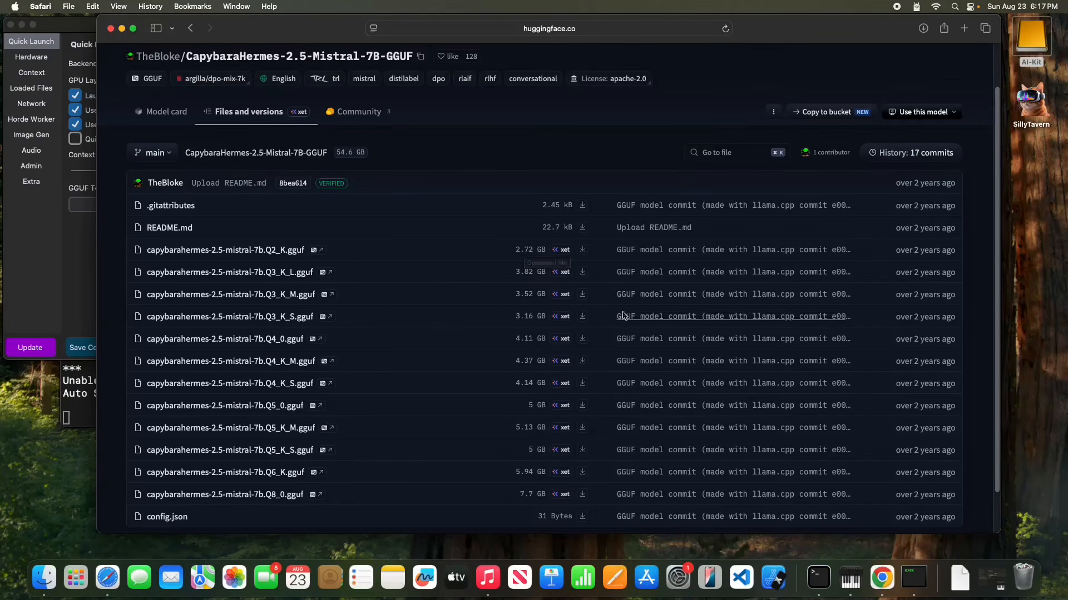
- Start downloading capybarahermes-2.5-mistral-7b.Q4_K_S.gguf and cancel the running duplicate download
{"action": "left_click", "coordinate": [582, 383]}
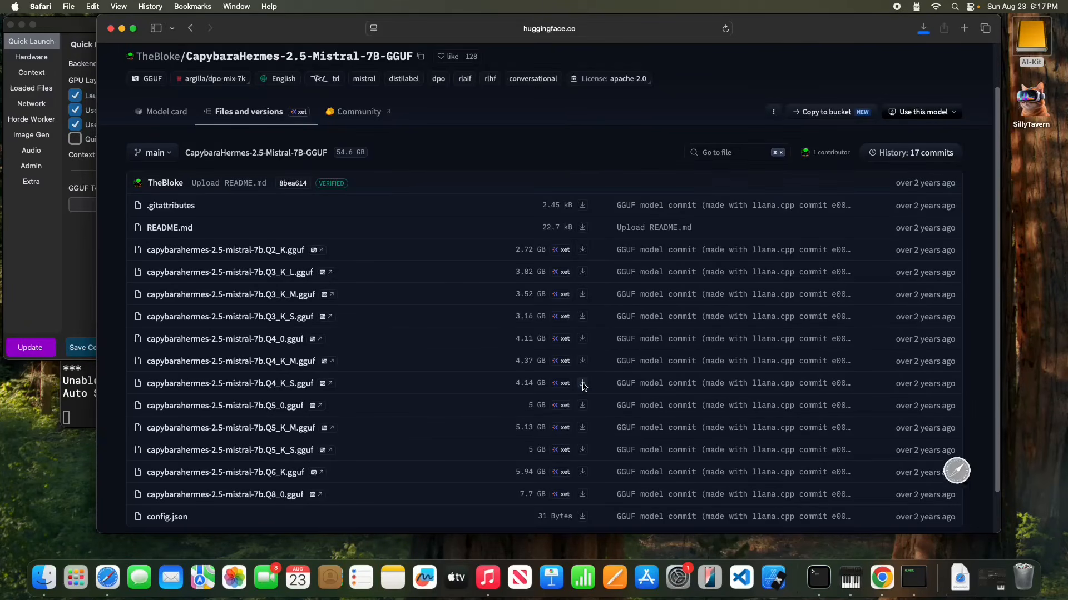
{"action": "left_click", "coordinate": [960, 576]}
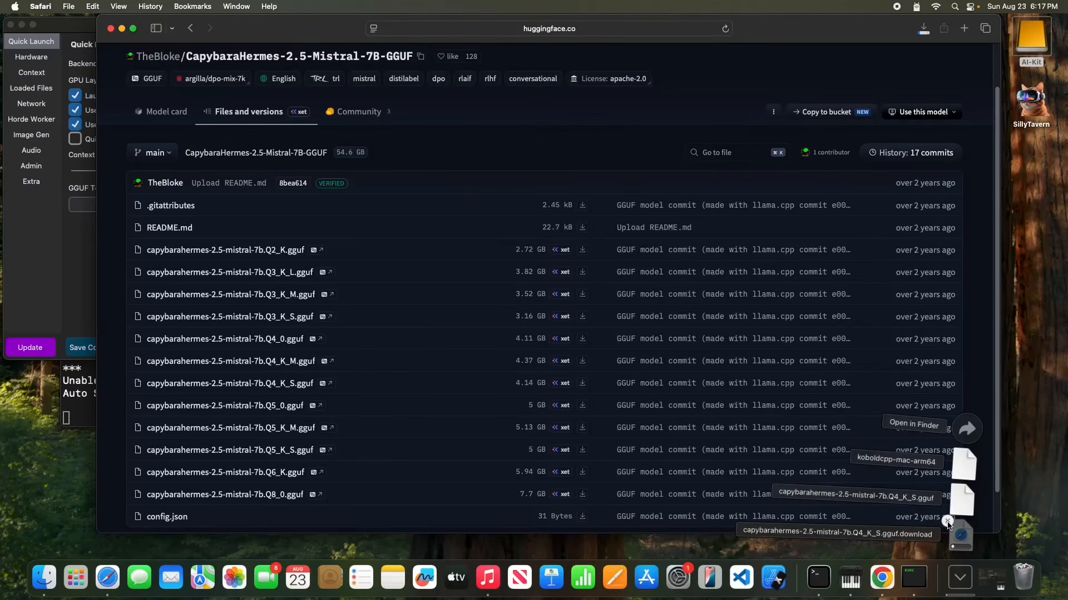
{"action": "left_click", "coordinate": [948, 523]}
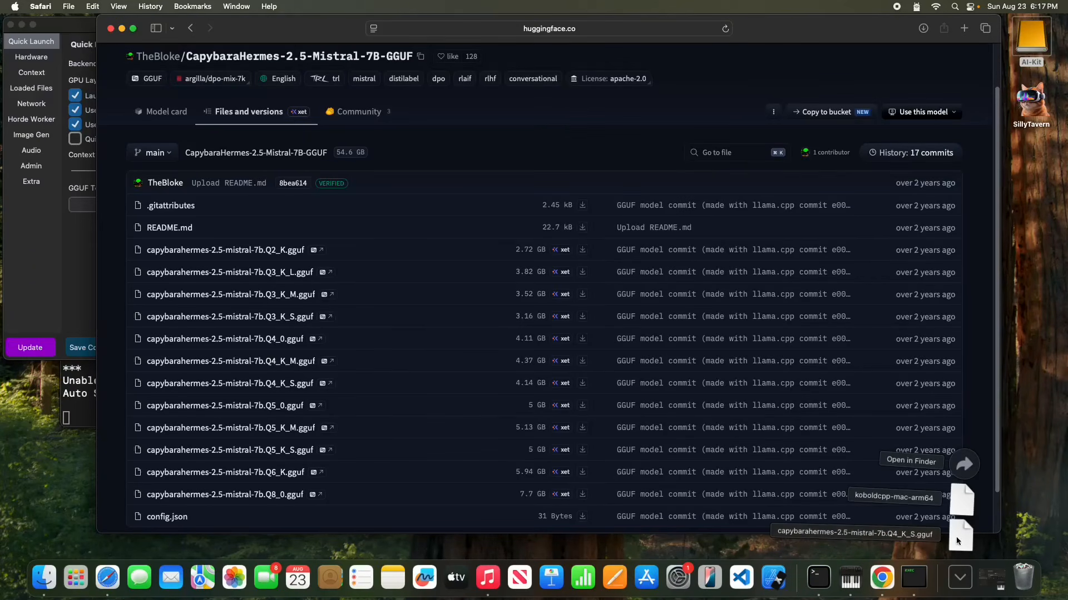
- Copy the downloaded capybarahermes-2.5-mistral-7b.Q4_K_S.gguf into the LLM_models folder on the AI-Kit drive
{"action": "double_click", "coordinate": [1031, 36]}
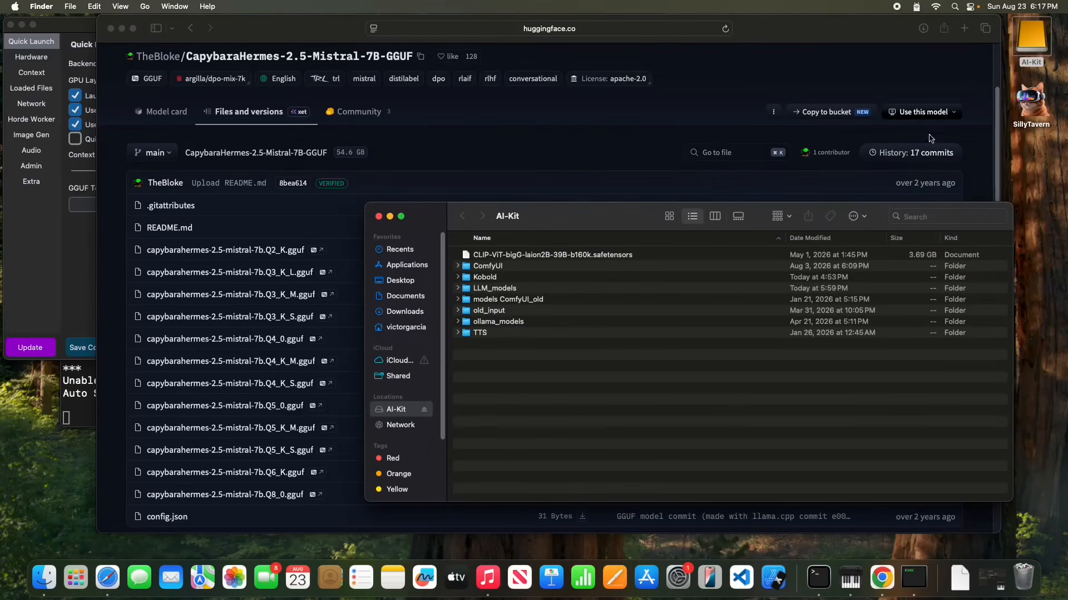
{"action": "double_click", "coordinate": [484, 288]}
{"action": "left_click", "coordinate": [959, 578]}
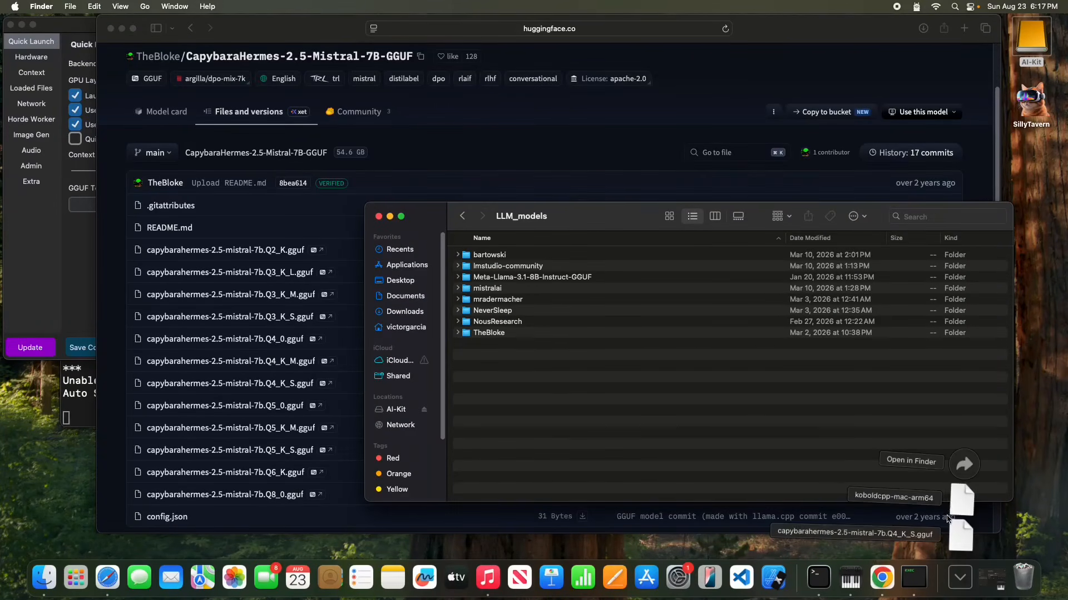
{"action": "left_click_drag", "start_coordinate": [960, 537], "coordinate": [568, 384]}
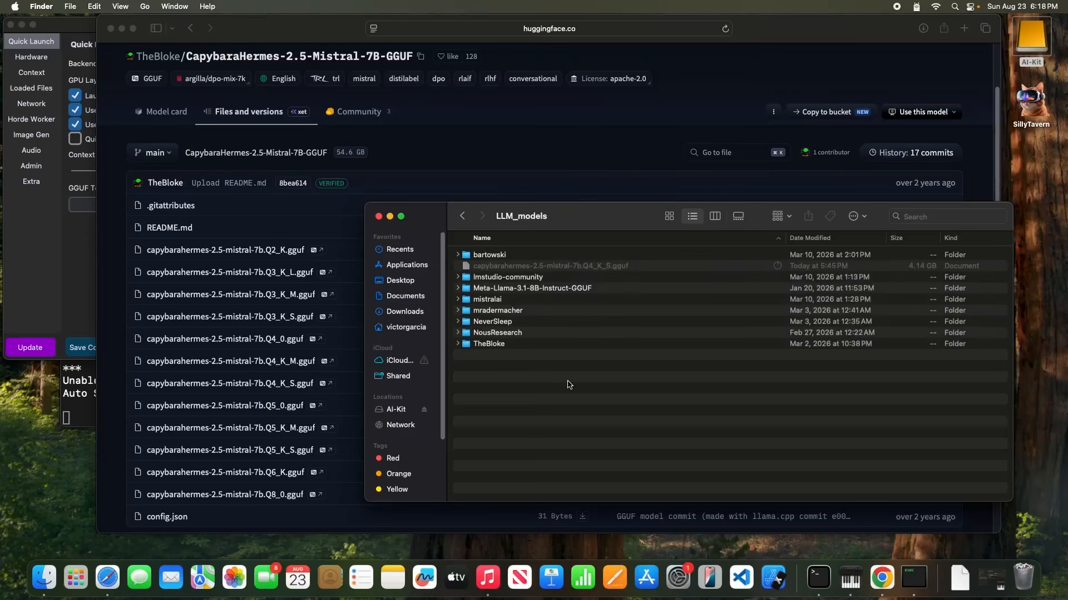
- Switch to KoboldCpp and load capybarahermes-2.5-mistral-7b.Q4_K_S.gguf from the LLM_models folder as the GGUF text model
{"action": "key", "text": "super+Tab"}
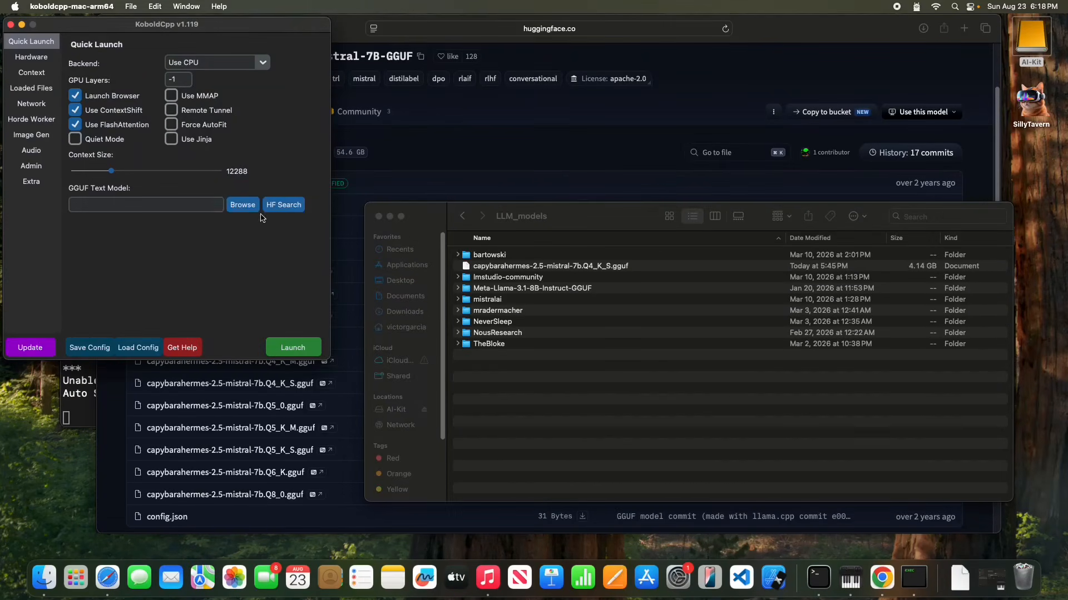
{"action": "left_click", "coordinate": [242, 205]}
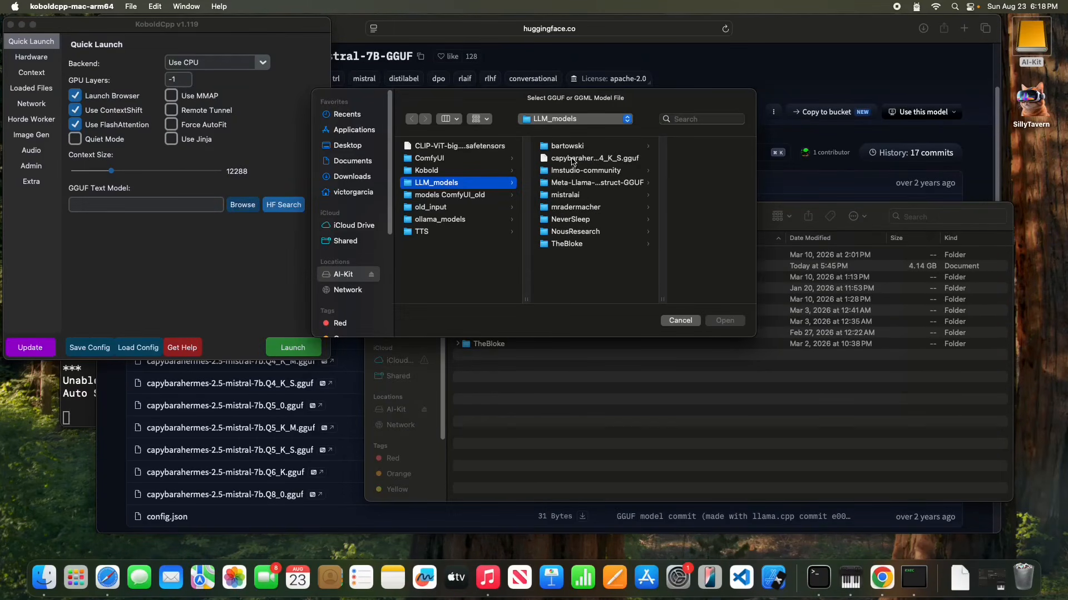
{"action": "left_click", "coordinate": [572, 159]}
{"action": "left_click", "coordinate": [723, 321]}
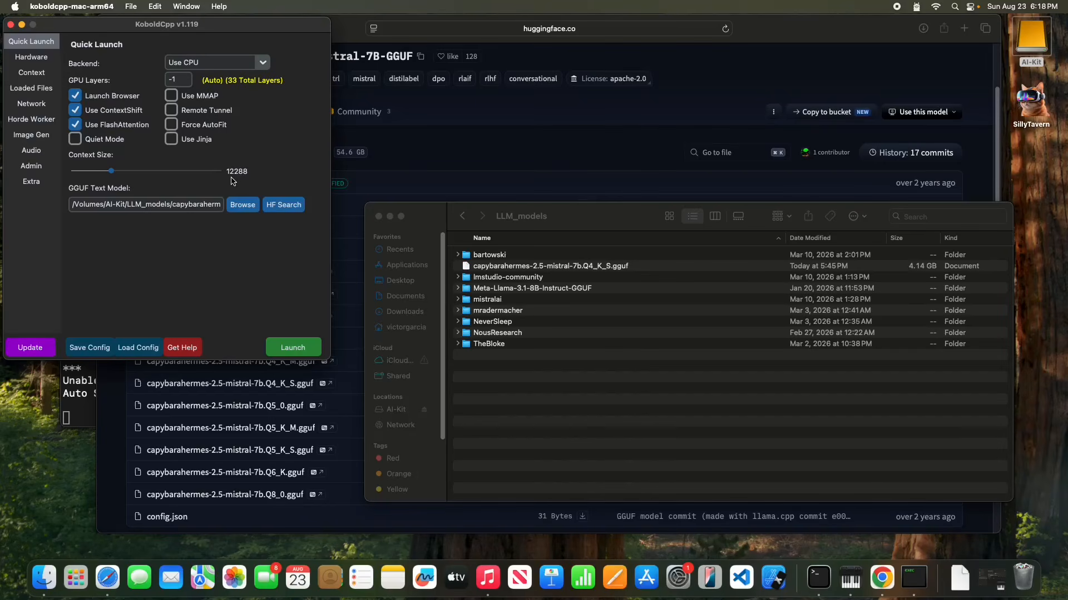
- Launch KoboldCpp with the chosen model and submit the prompt "Hello how are you?" in KoboldAI Lite
{"action": "left_click", "coordinate": [286, 340]}
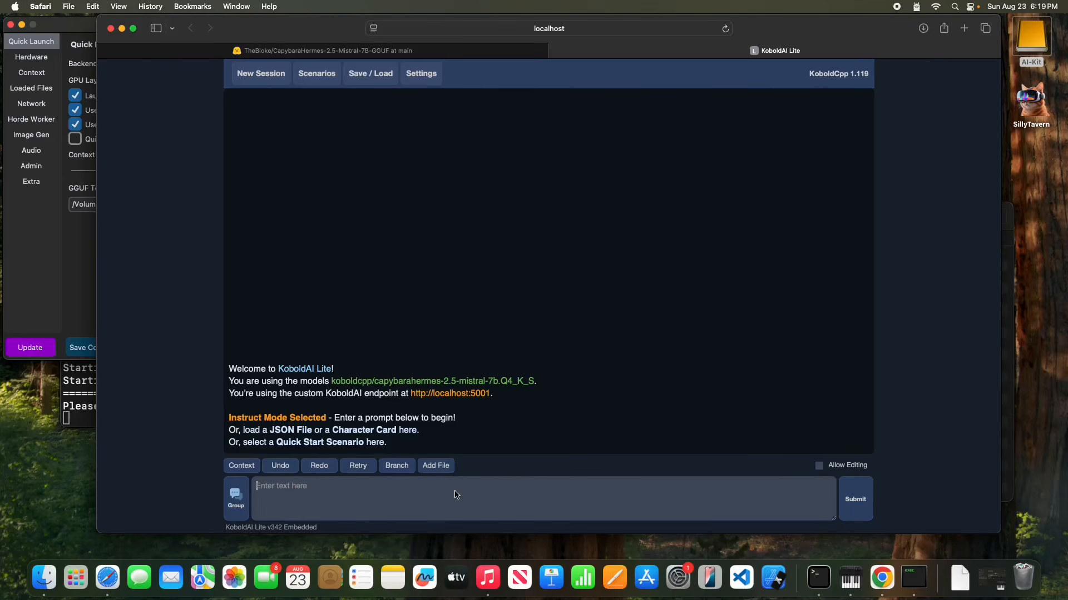
{"action": "type", "text": "Hello how are you?"}
{"action": "left_click", "coordinate": [839, 503]}
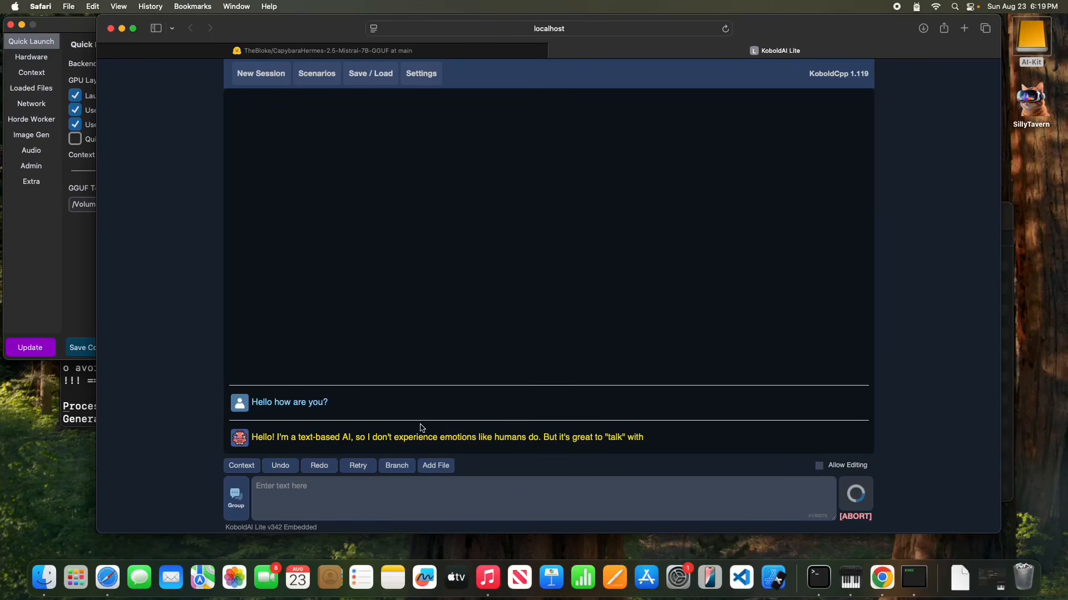
{"action": "left_click_drag", "start_coordinate": [302, 440], "coordinate": [442, 438]}
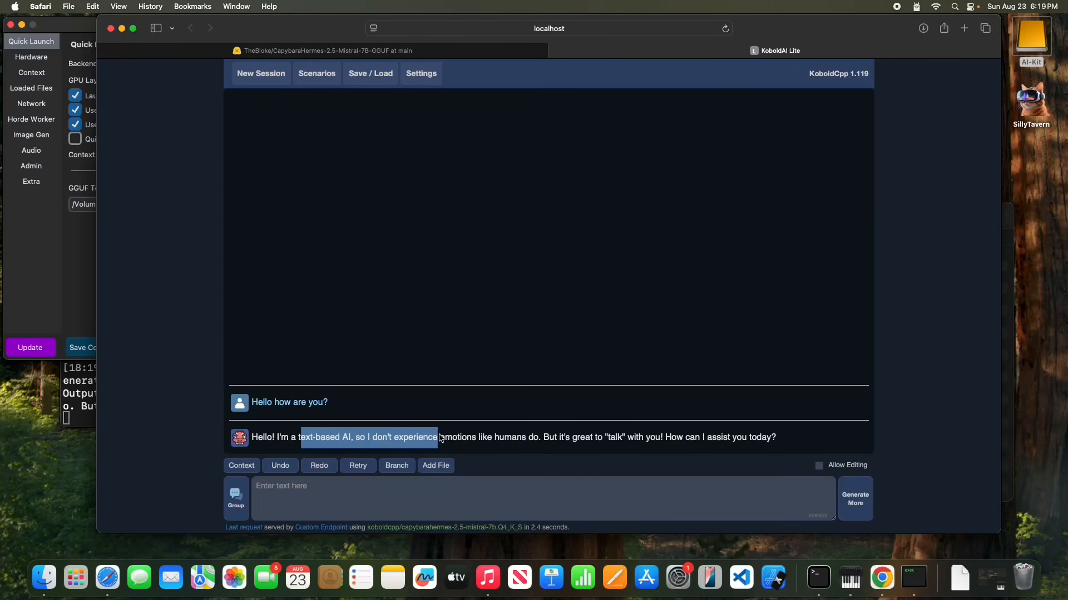
{"action": "left_click", "coordinate": [486, 442]}
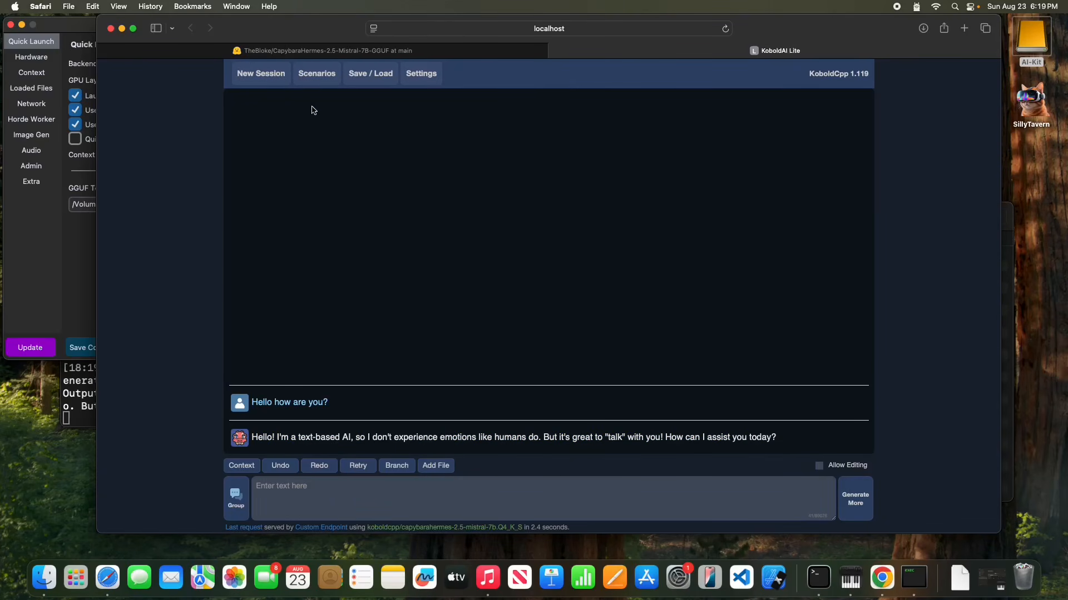
{"action": "left_click", "coordinate": [271, 82]}
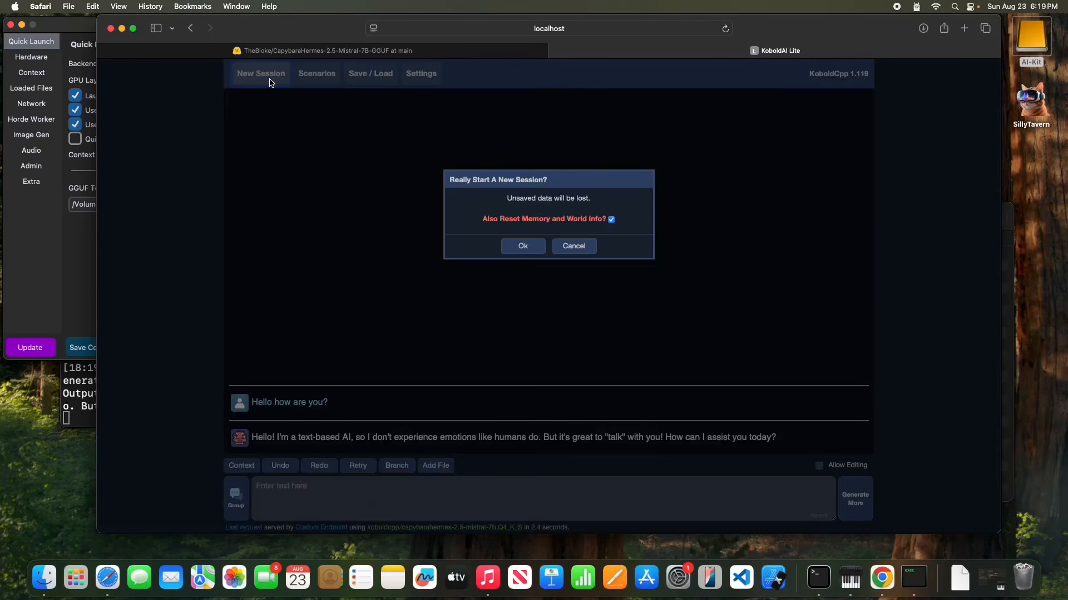
{"action": "left_click", "coordinate": [571, 245]}
- Browse the quick-start scenarios, preview Erica, and load the Nail the Kobold chat scenario
{"action": "left_click", "coordinate": [309, 77]}
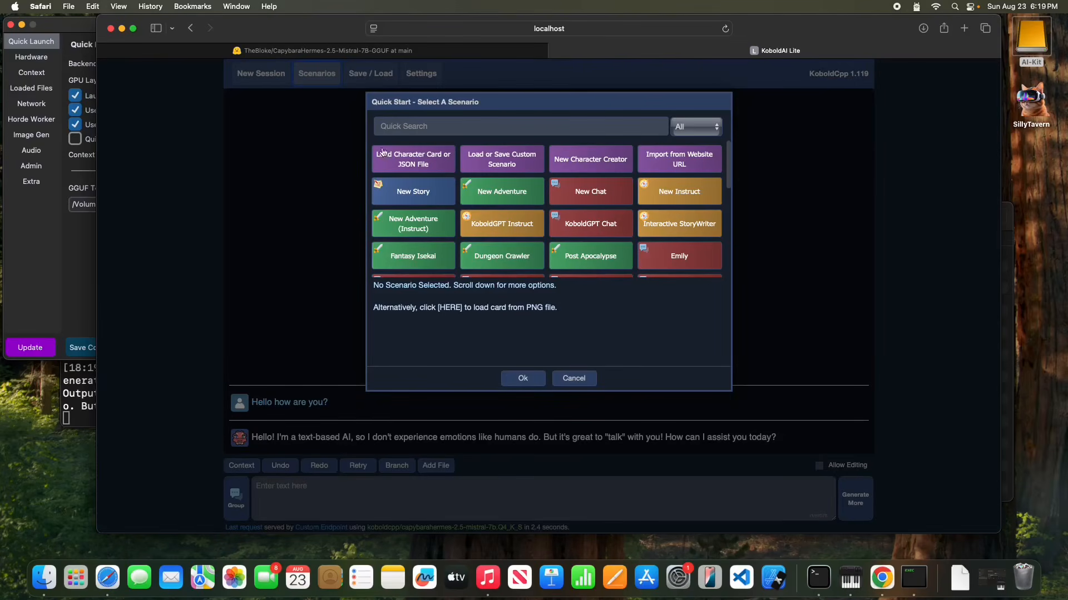
{"action": "scroll", "coordinate": [544, 211], "scroll_direction": "down", "scroll_amount": 5}
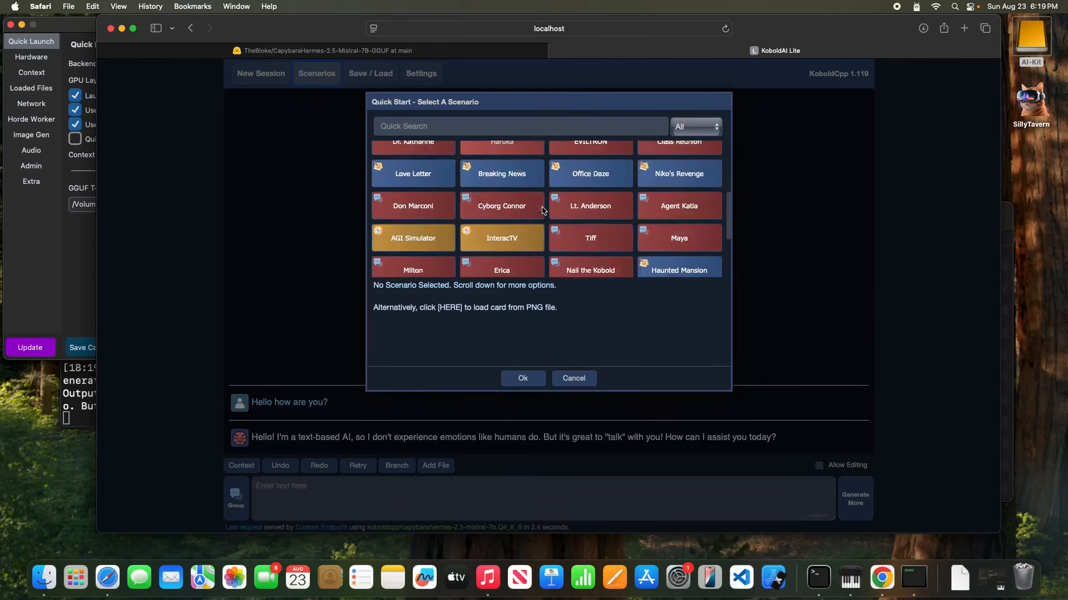
{"action": "scroll", "coordinate": [542, 210], "scroll_direction": "down", "scroll_amount": 3}
{"action": "scroll", "coordinate": [541, 210], "scroll_direction": "down", "scroll_amount": 1}
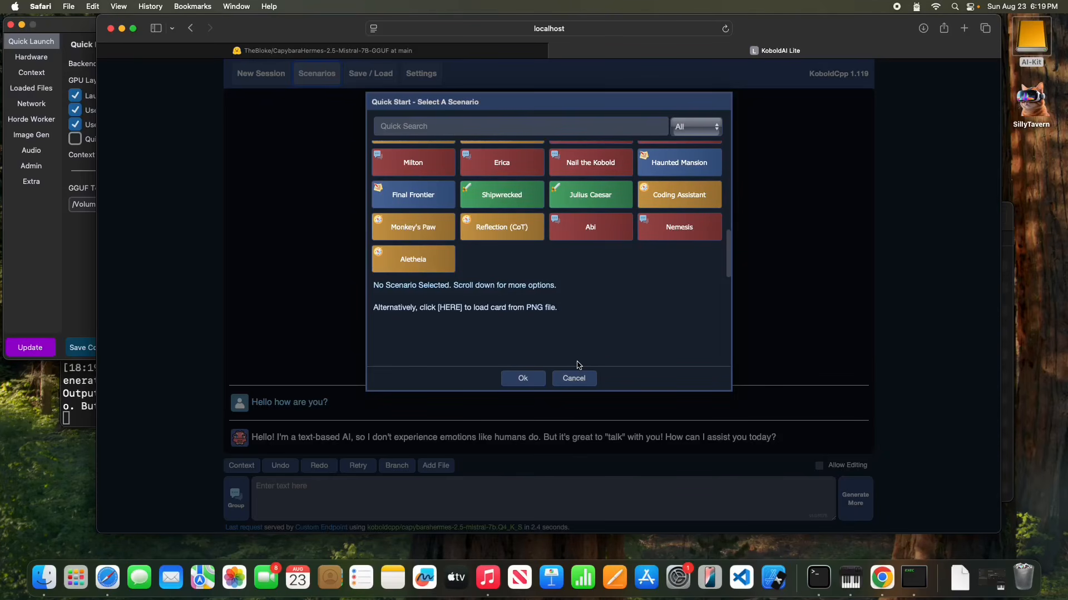
{"action": "left_click", "coordinate": [512, 175]}
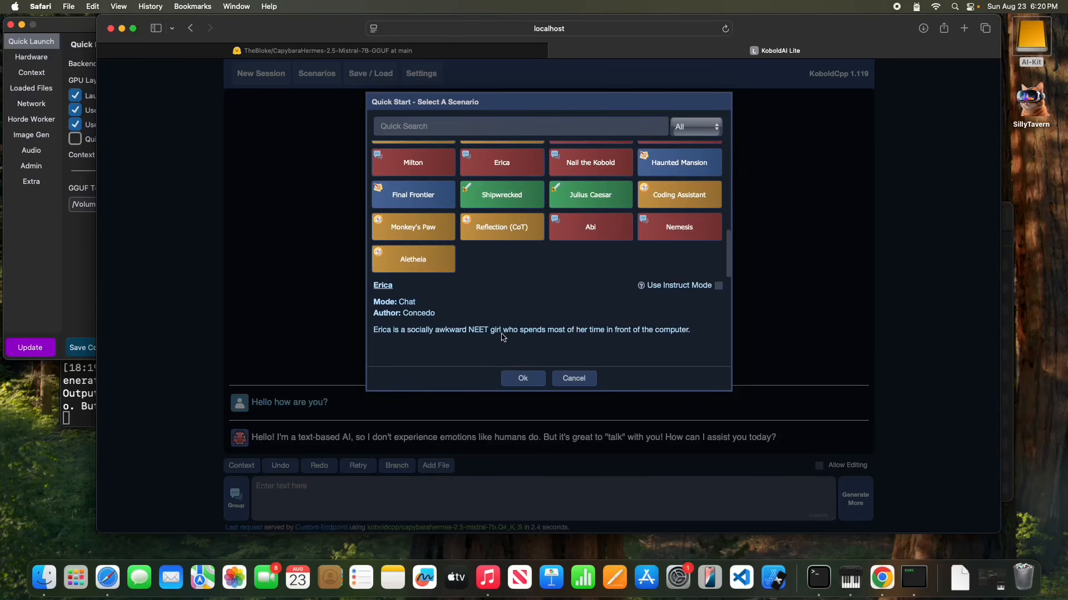
{"action": "left_click_drag", "start_coordinate": [469, 334], "coordinate": [490, 335]}
{"action": "left_click", "coordinate": [543, 302]}
{"action": "left_click", "coordinate": [608, 173]}
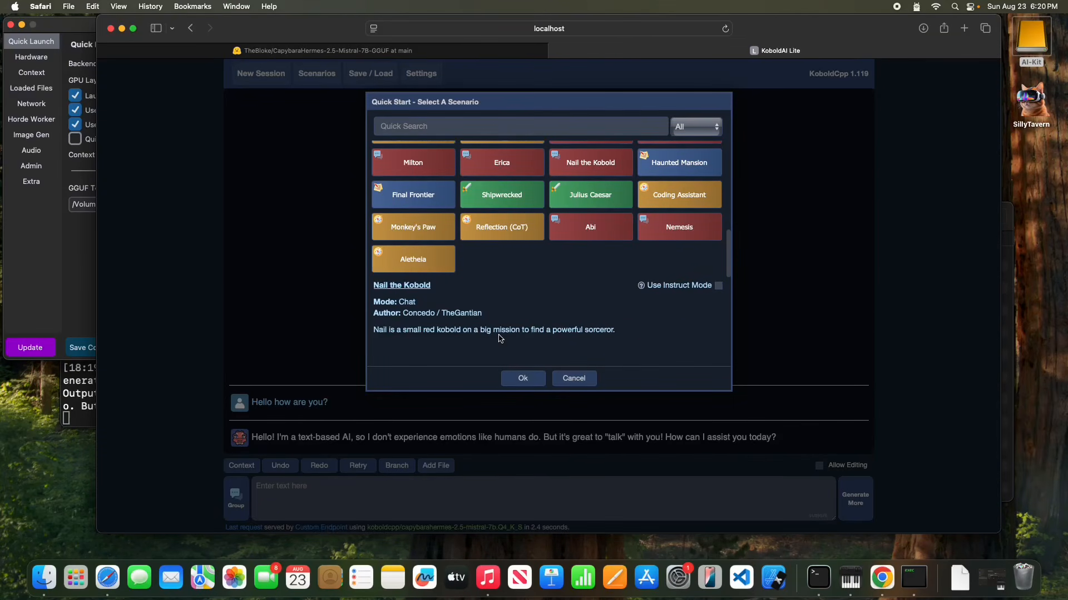
{"action": "left_click", "coordinate": [523, 381]}
- Reply to Nail's opening message with "I haven't heard of that sorcerer"
{"action": "left_click_drag", "start_coordinate": [326, 126], "coordinate": [486, 153]}
{"action": "left_click", "coordinate": [485, 153]}
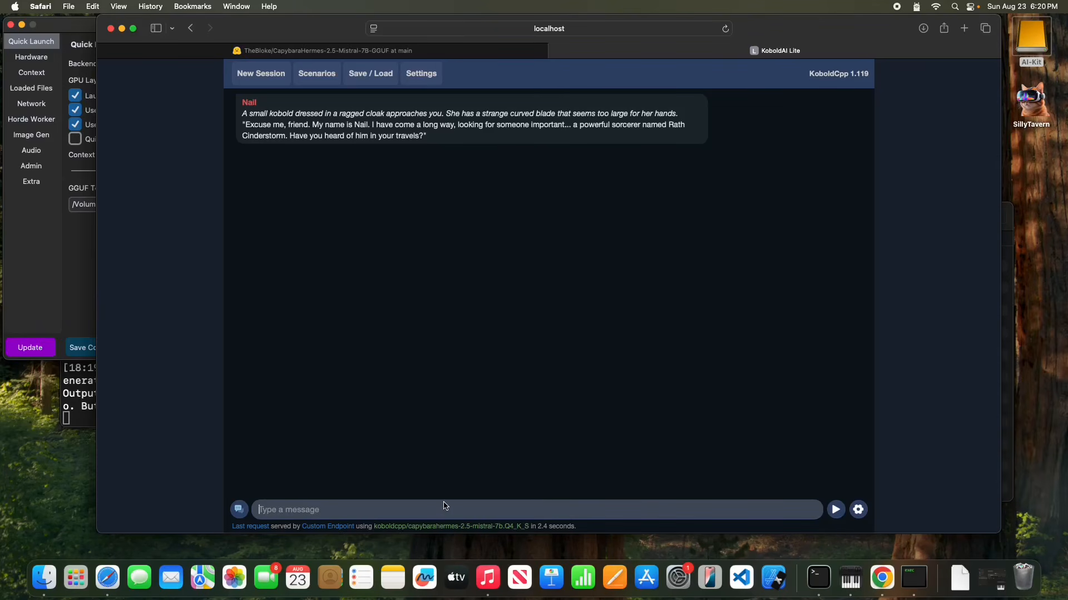
{"action": "type", "text": "I haven't heard of that sorcerer"}
{"action": "key", "text": "Return"}
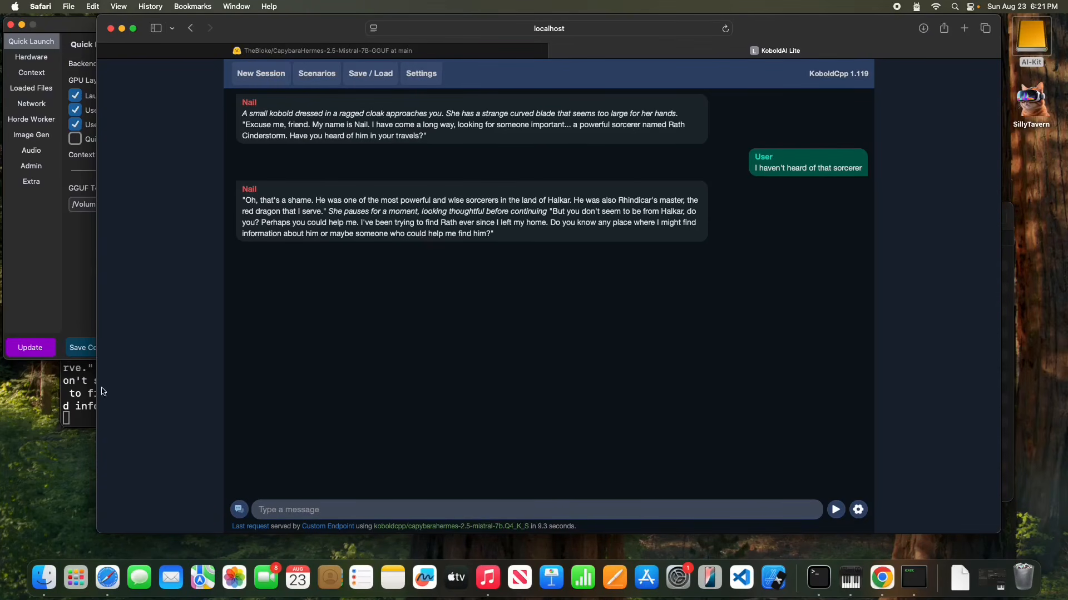
- Switch to Terminal and find the custom endpoint and OpenAI-compatible API addresses in the KoboldCpp server log
{"action": "left_click", "coordinate": [74, 404]}
{"action": "scroll", "coordinate": [229, 287], "scroll_direction": "up", "scroll_amount": 10}
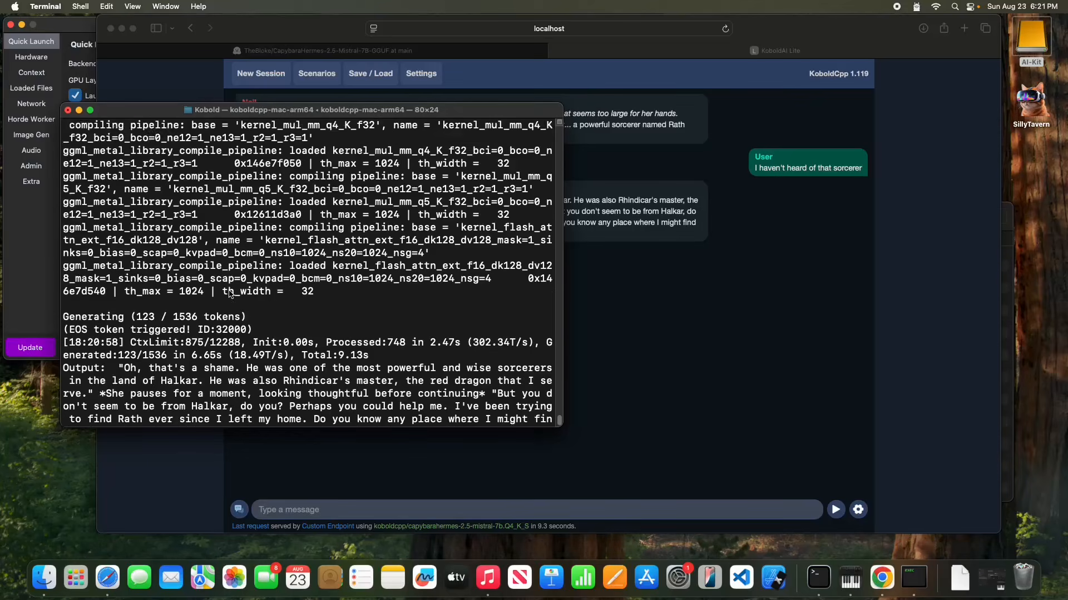
{"action": "scroll", "coordinate": [229, 293], "scroll_direction": "up", "scroll_amount": 10}
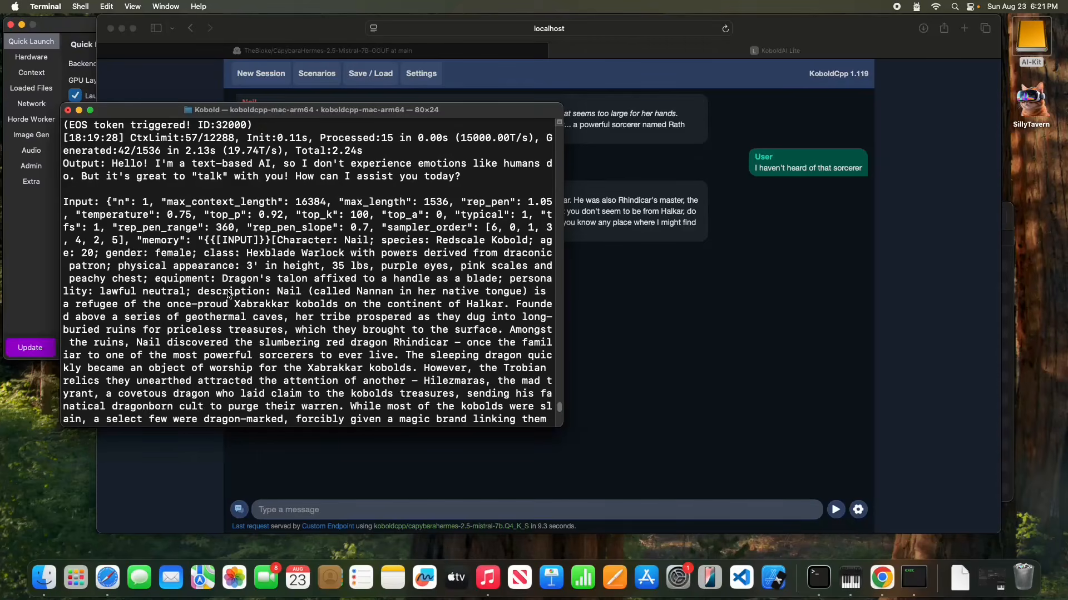
{"action": "scroll", "coordinate": [229, 295], "scroll_direction": "up", "scroll_amount": 5}
{"action": "left_click_drag", "start_coordinate": [289, 331], "coordinate": [421, 336]}
{"action": "left_click", "coordinate": [465, 339]}
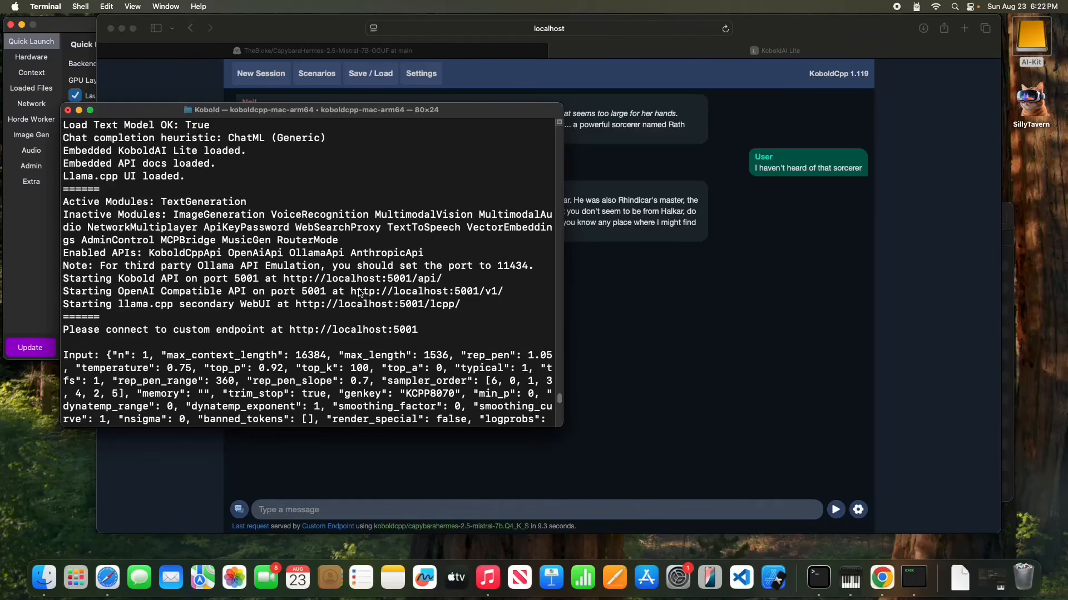
{"action": "left_click_drag", "start_coordinate": [351, 291], "coordinate": [504, 293]}
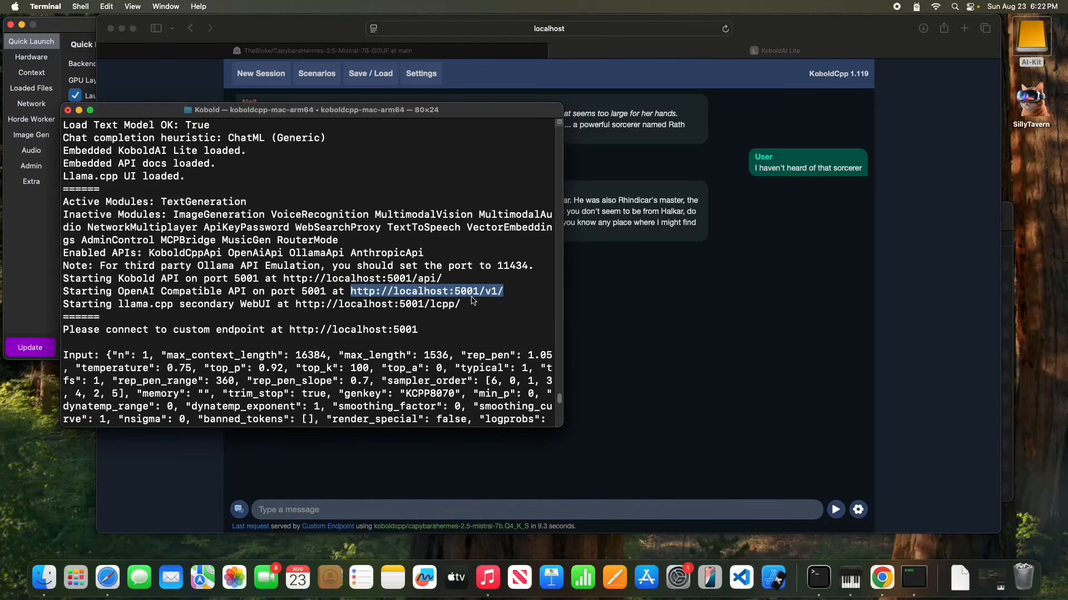
{"action": "left_click", "coordinate": [593, 298]}
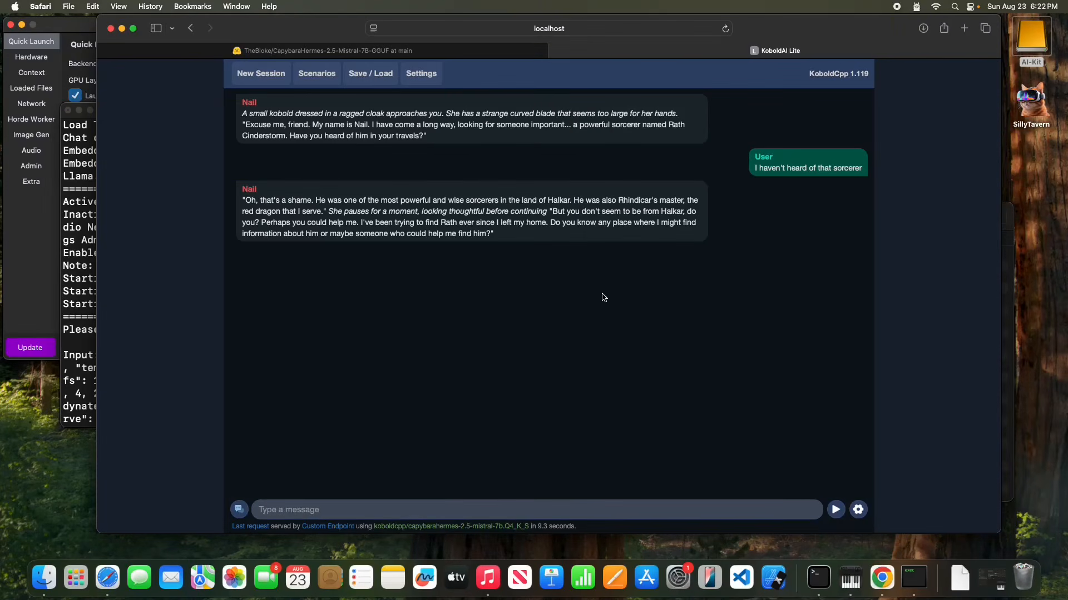
{"action": "left_click", "coordinate": [818, 578]}
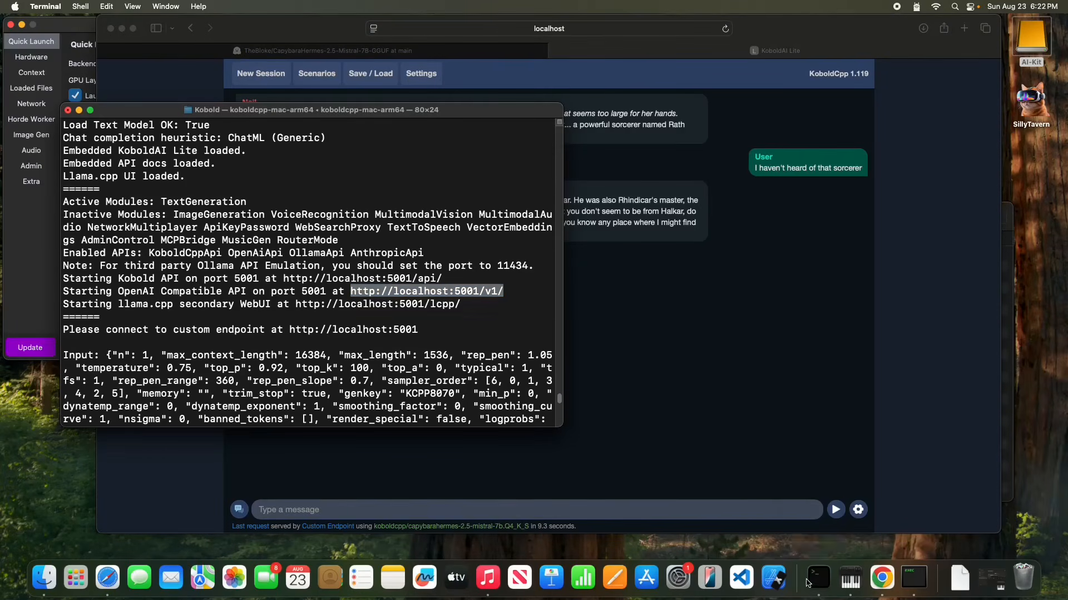
{"action": "right_click", "coordinate": [818, 578]}
{"action": "left_click", "coordinate": [815, 447]}
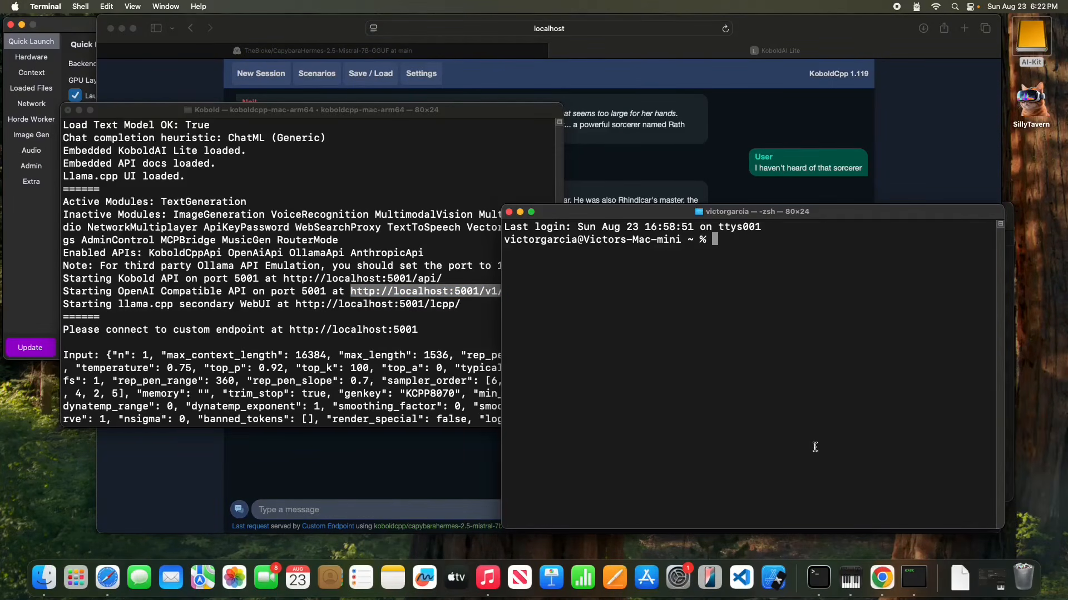
{"action": "left_click", "coordinate": [508, 212]}
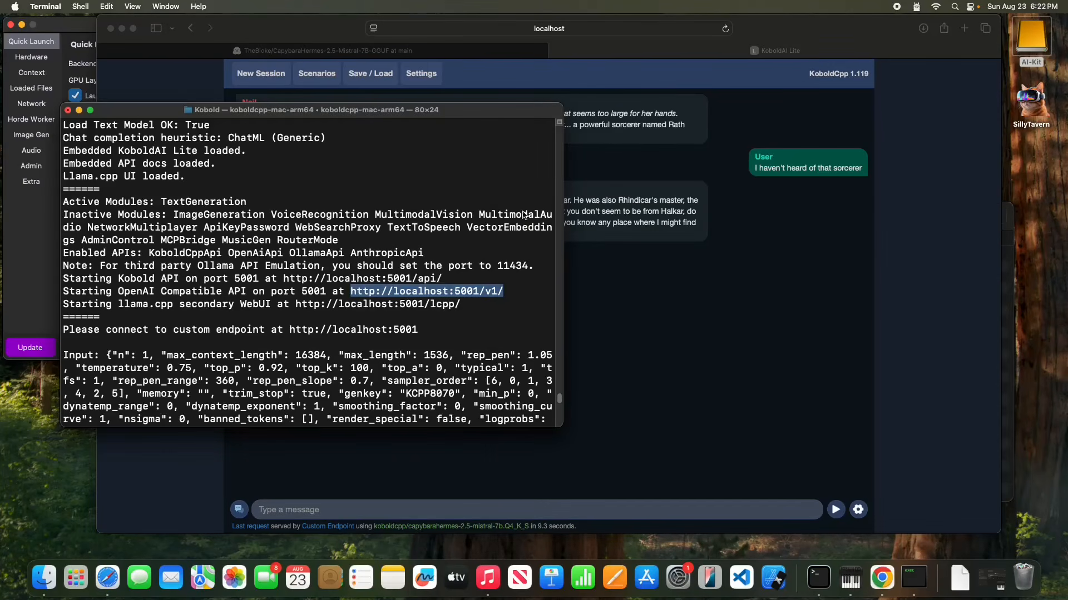
- Launch SillyTavern from the desktop and create a connection profile named "kobold"
{"action": "double_click", "coordinate": [1030, 105]}
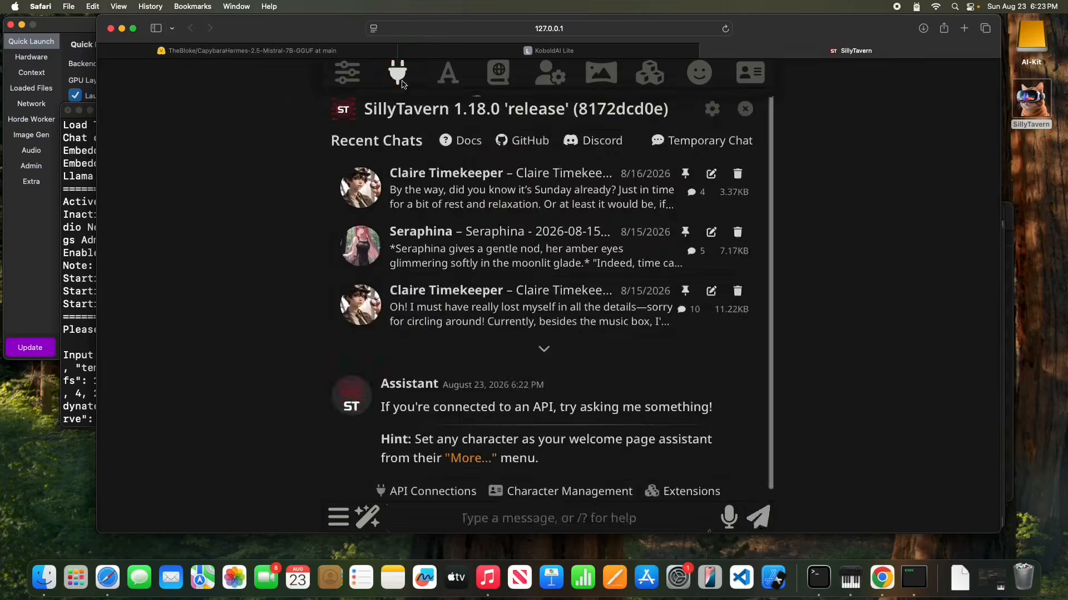
{"action": "left_click", "coordinate": [400, 80]}
{"action": "left_click", "coordinate": [648, 129]}
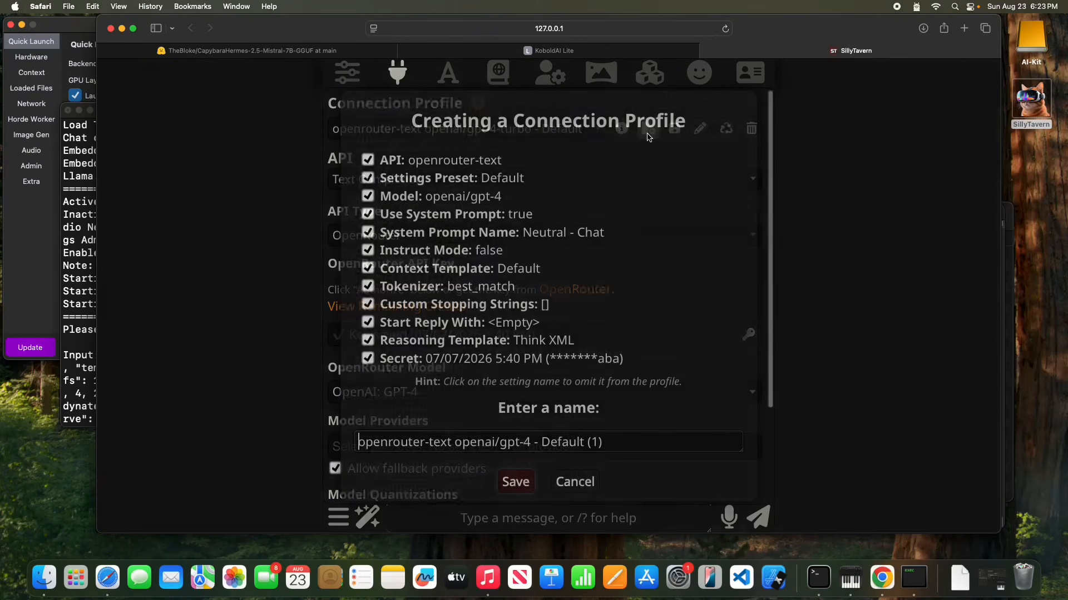
{"action": "left_click_drag", "start_coordinate": [603, 442], "coordinate": [353, 443]}
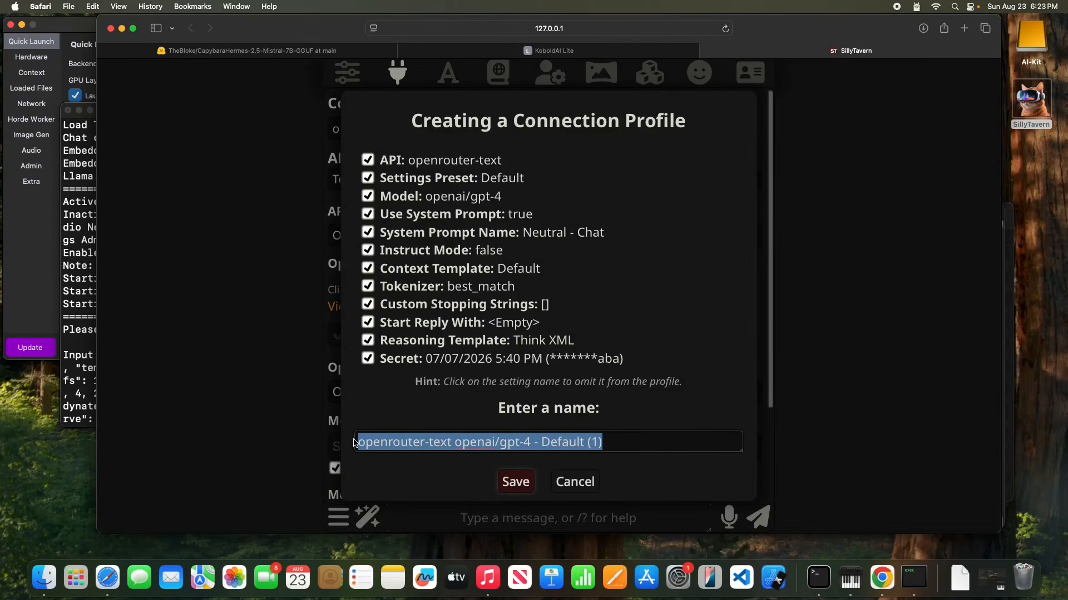
{"action": "type", "text": "kon"}
{"action": "key", "text": "BackSpace"}
{"action": "type", "text": "bo"}
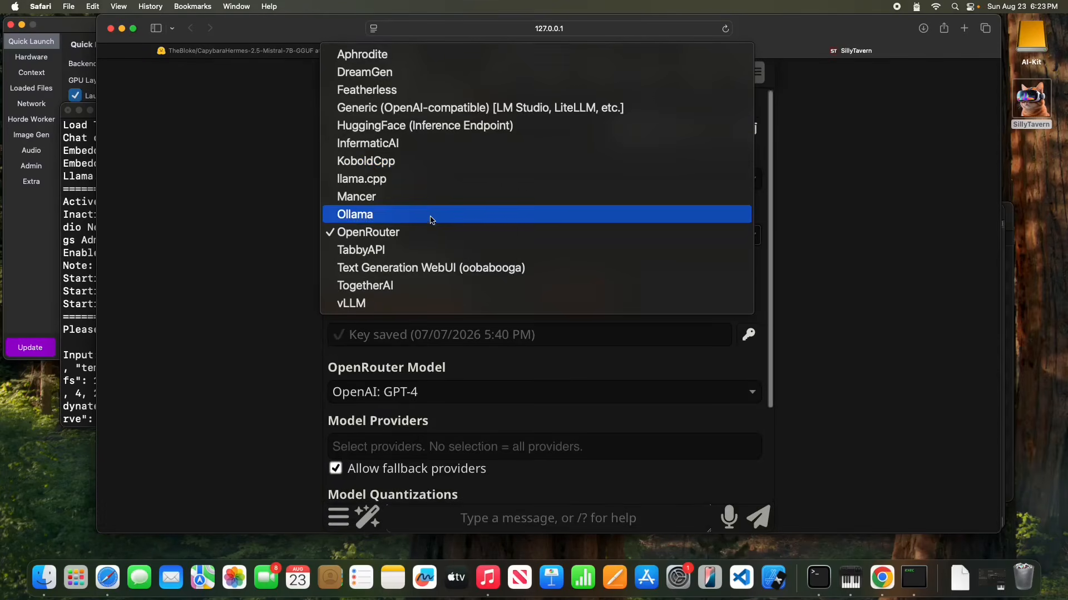
{"action": "left_click", "coordinate": [439, 162]}
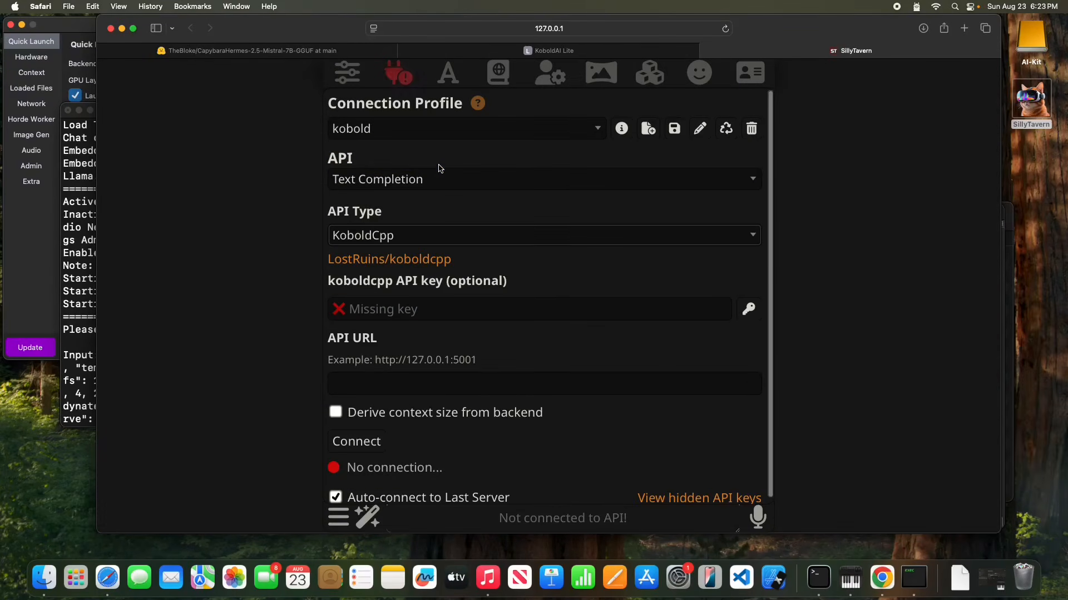
{"action": "left_click", "coordinate": [401, 381]}
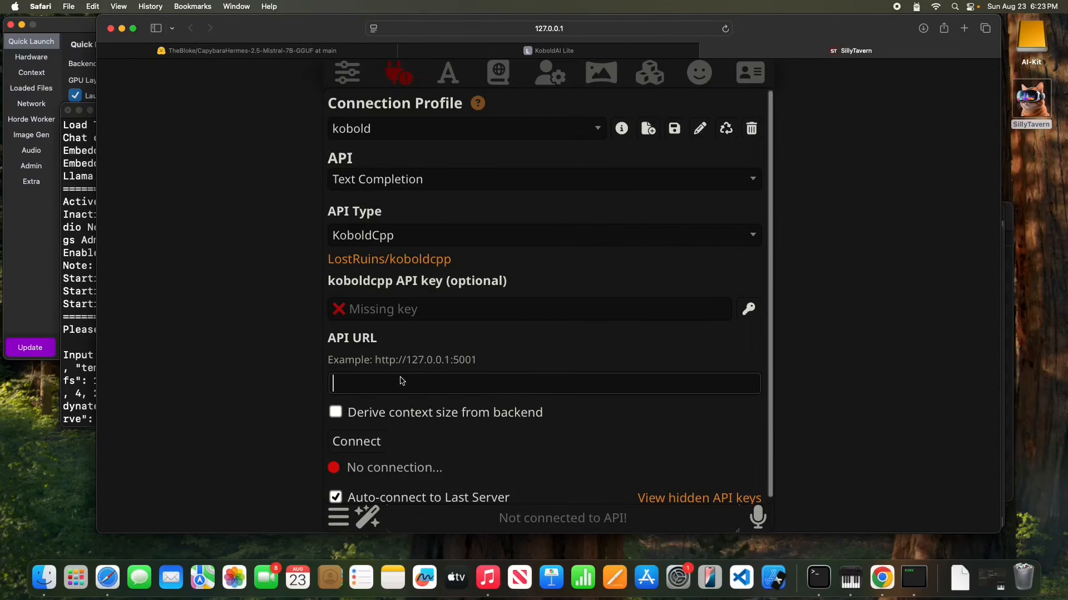
{"action": "left_click_drag", "start_coordinate": [377, 364], "coordinate": [484, 367]}
{"action": "key", "text": "super+c"}
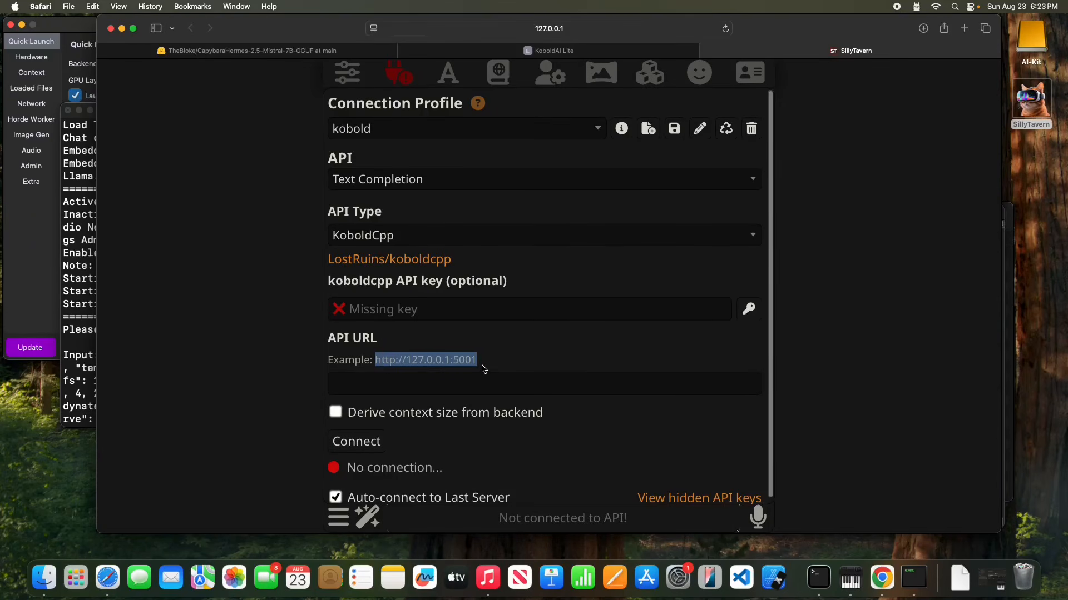
{"action": "left_click", "coordinate": [442, 388]}
{"action": "key", "text": "super+v"}
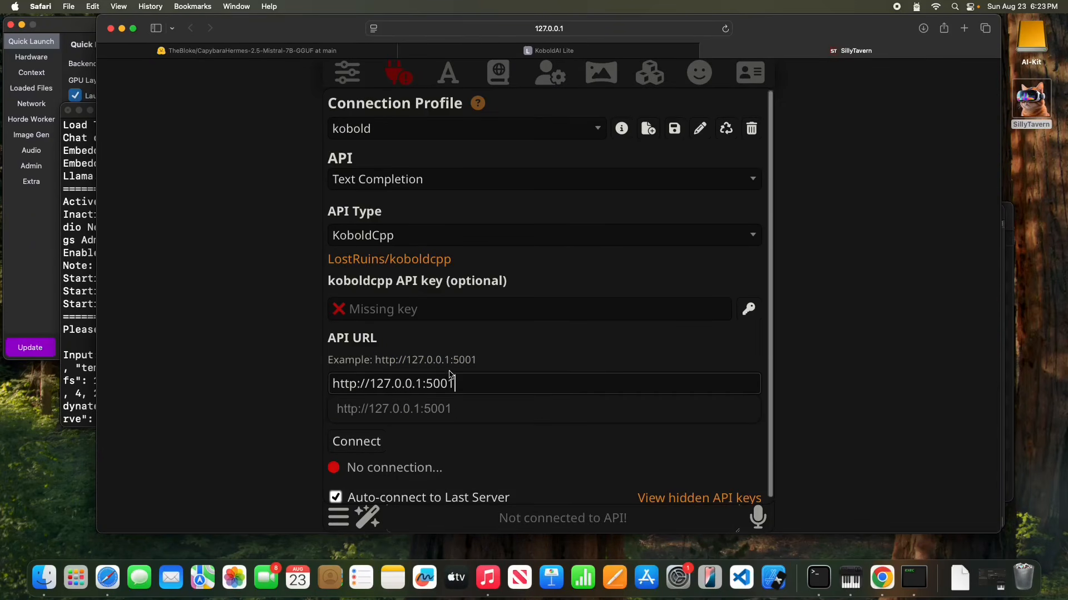
{"action": "left_click", "coordinate": [480, 360]}
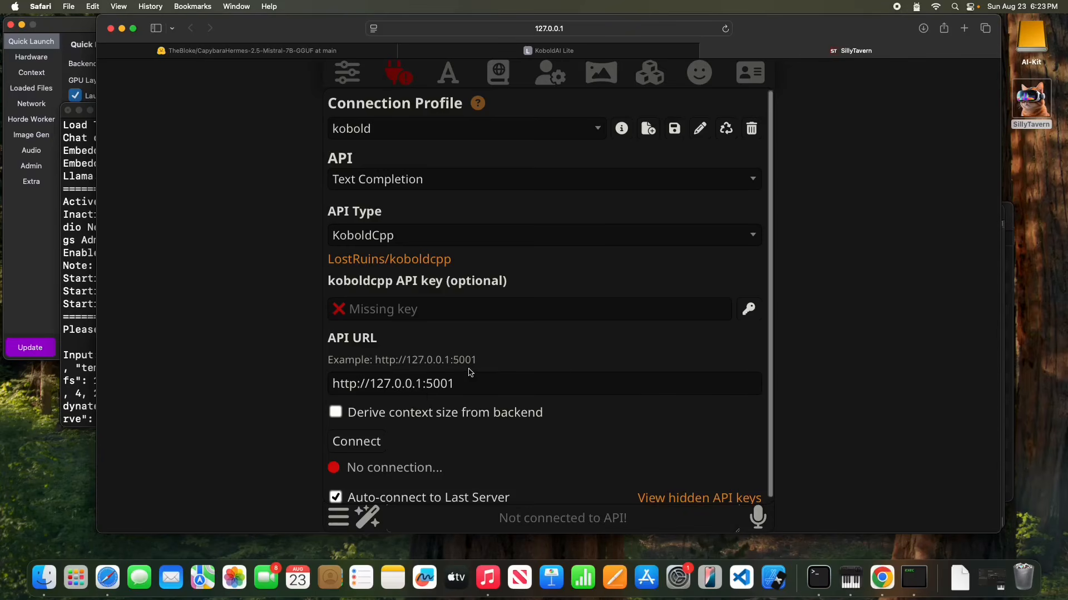
{"action": "left_click", "coordinate": [339, 414]}
{"action": "left_click", "coordinate": [369, 445]}
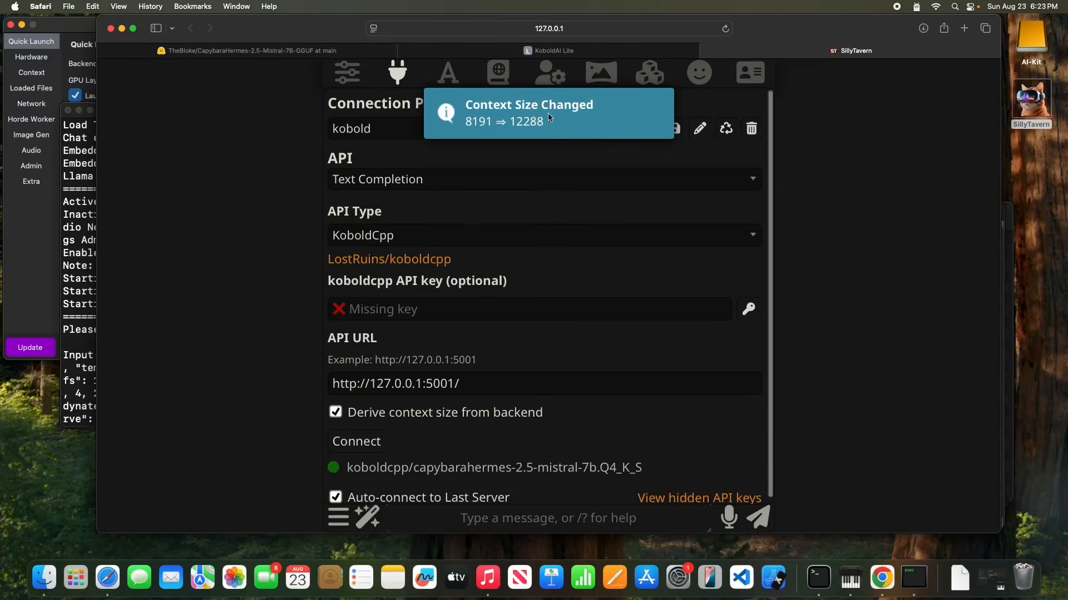
- Open the recent Seraphina chat and send the message "How are you doing?"
{"action": "left_click", "coordinate": [289, 283]}
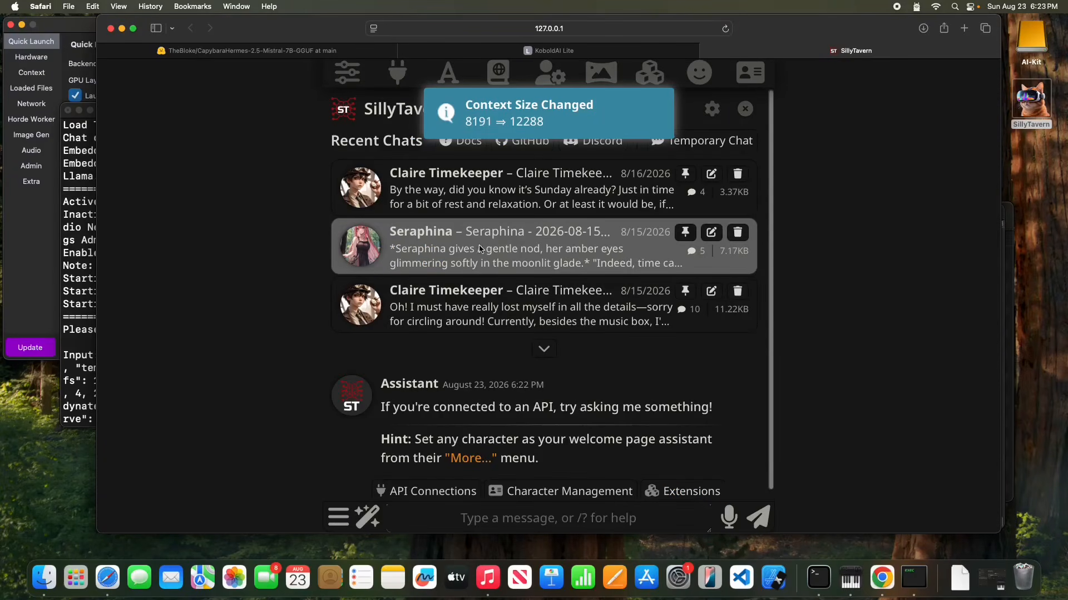
{"action": "left_click", "coordinate": [591, 241]}
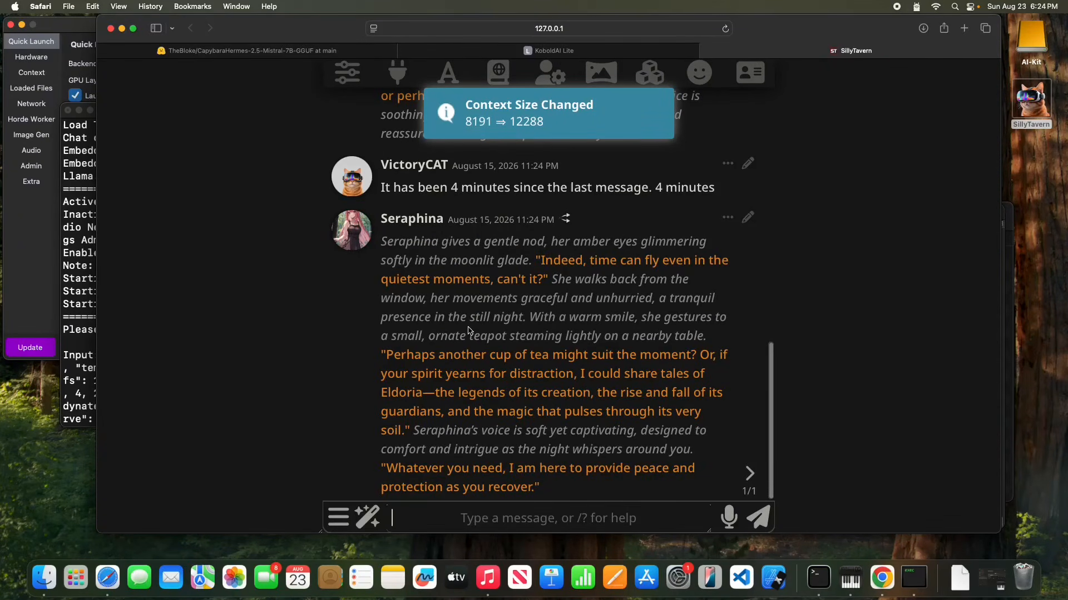
{"action": "type", "text": "How"}
{"action": "type", "text": " are you doing?"}
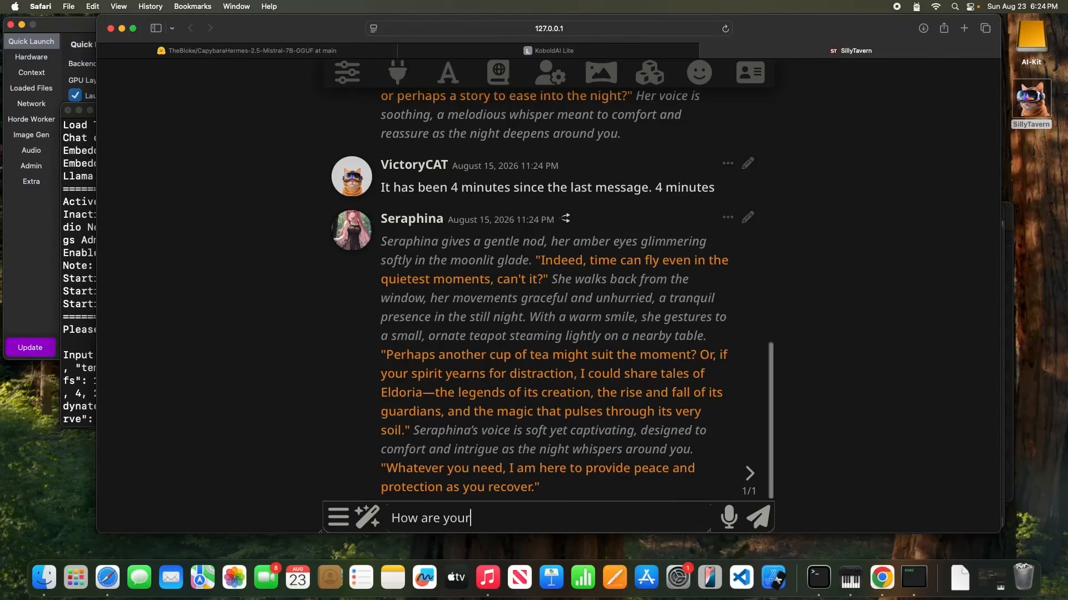
{"action": "key", "text": "Return"}
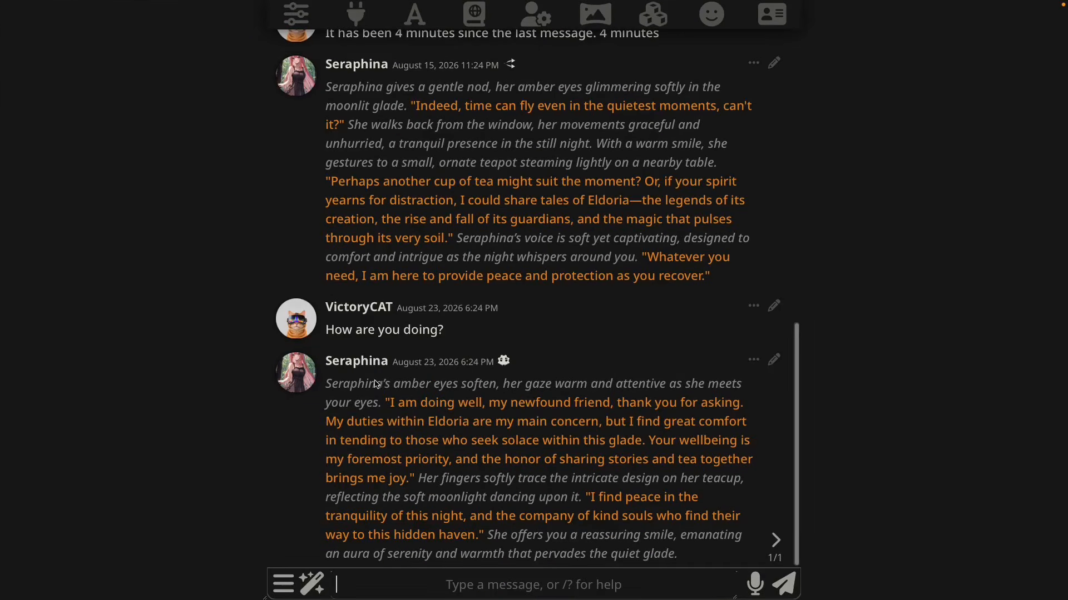
- Read Seraphina's new reply and review the API connection settings of the kobold profile
{"action": "left_click_drag", "start_coordinate": [357, 384], "coordinate": [528, 553]}
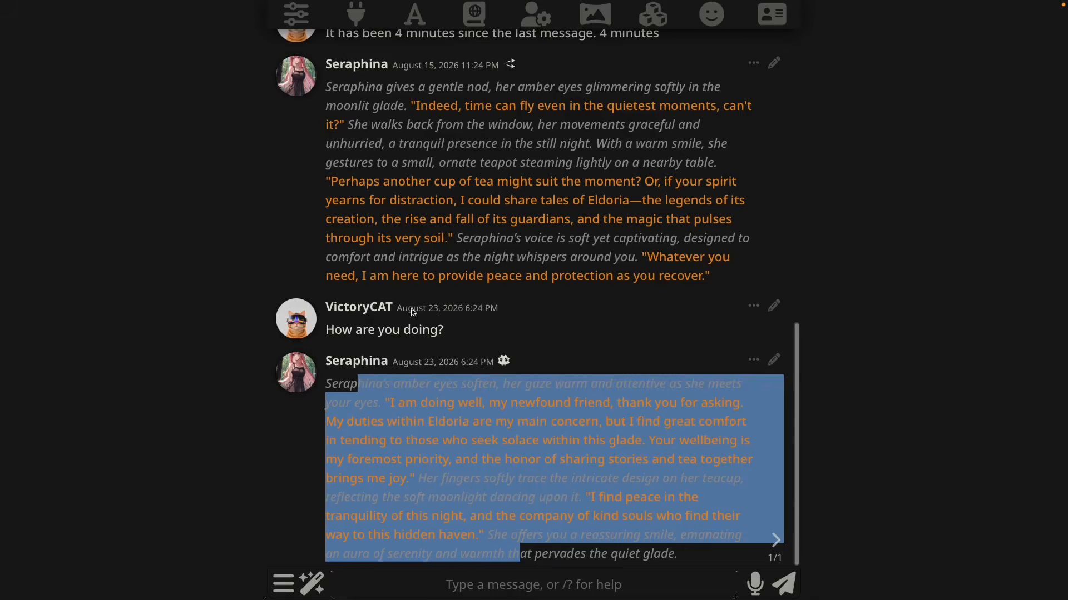
{"action": "left_click", "coordinate": [242, 272]}
{"action": "left_click", "coordinate": [359, 19]}
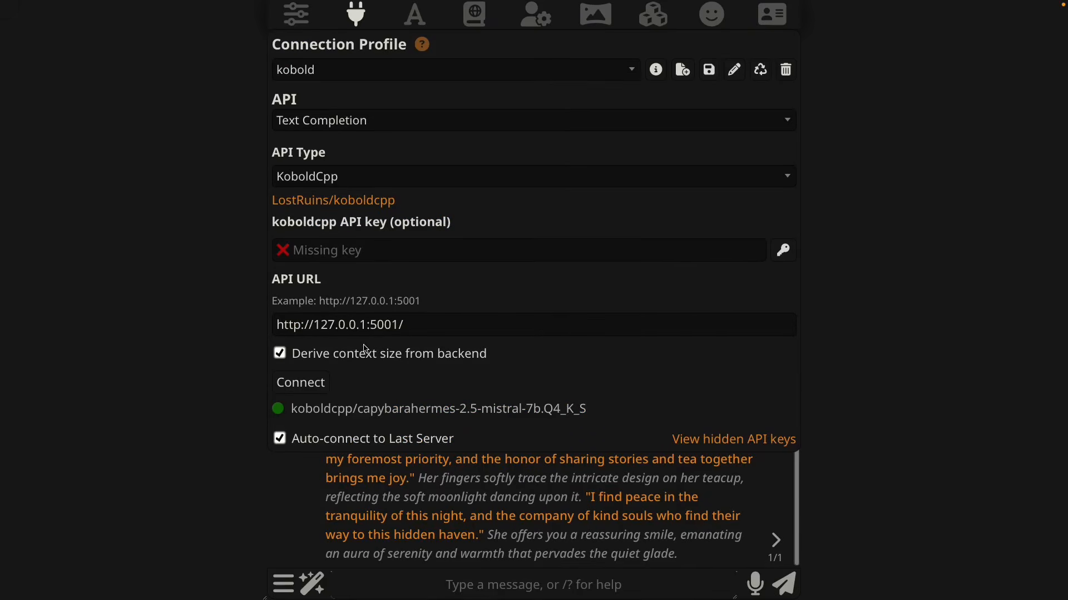
{"action": "left_click", "coordinate": [356, 15]}
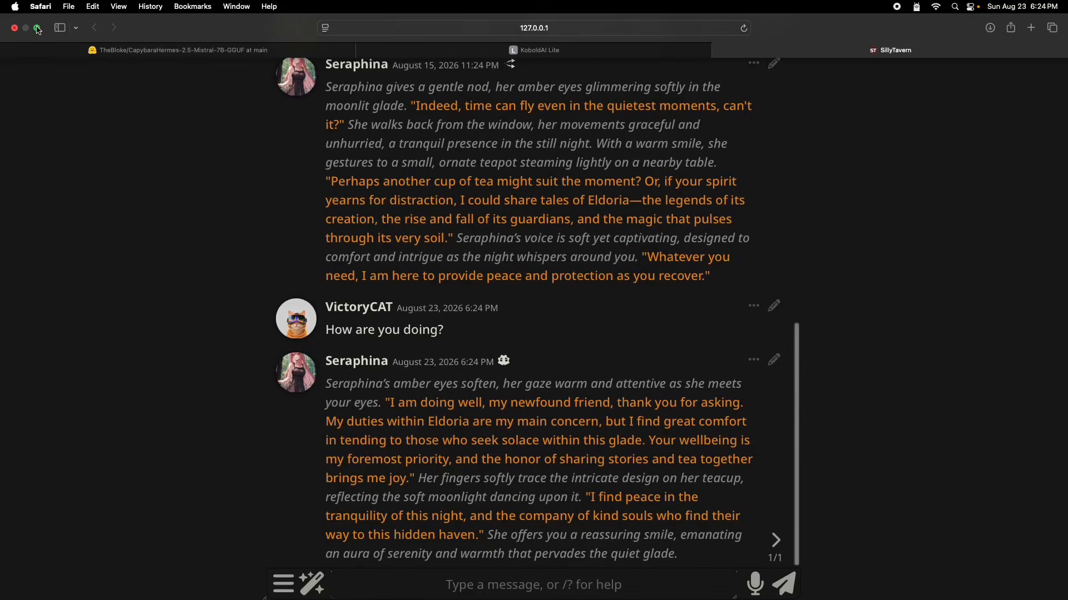
- Take the browser out of full screen and review the KoboldCpp launcher alongside the KoboldAI Lite and SillyTavern chats
{"action": "left_click", "coordinate": [36, 24]}
{"action": "left_click", "coordinate": [53, 260]}
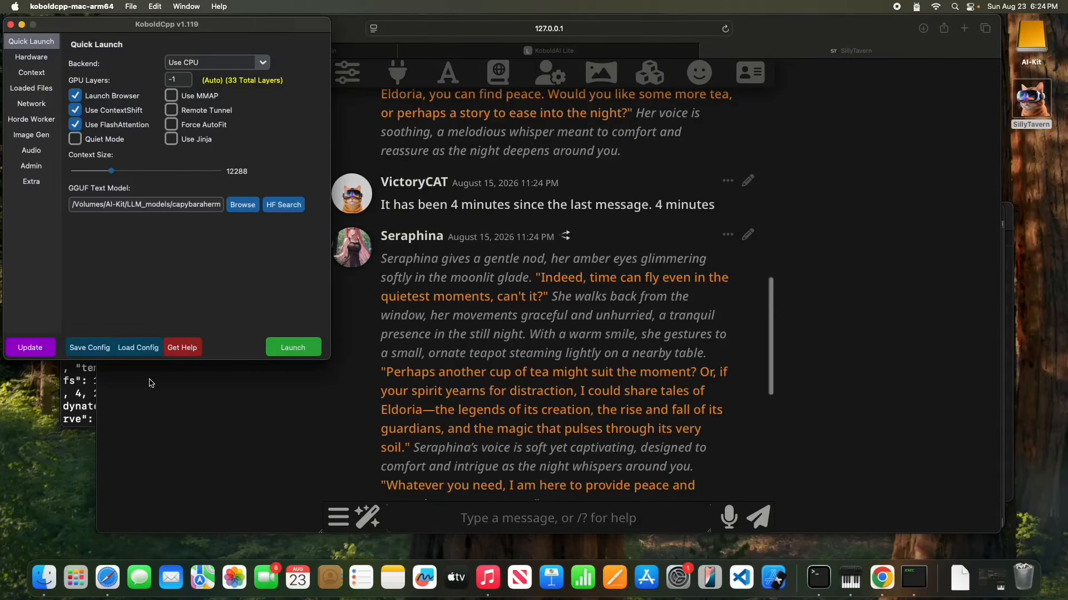
{"action": "left_click", "coordinate": [566, 54]}
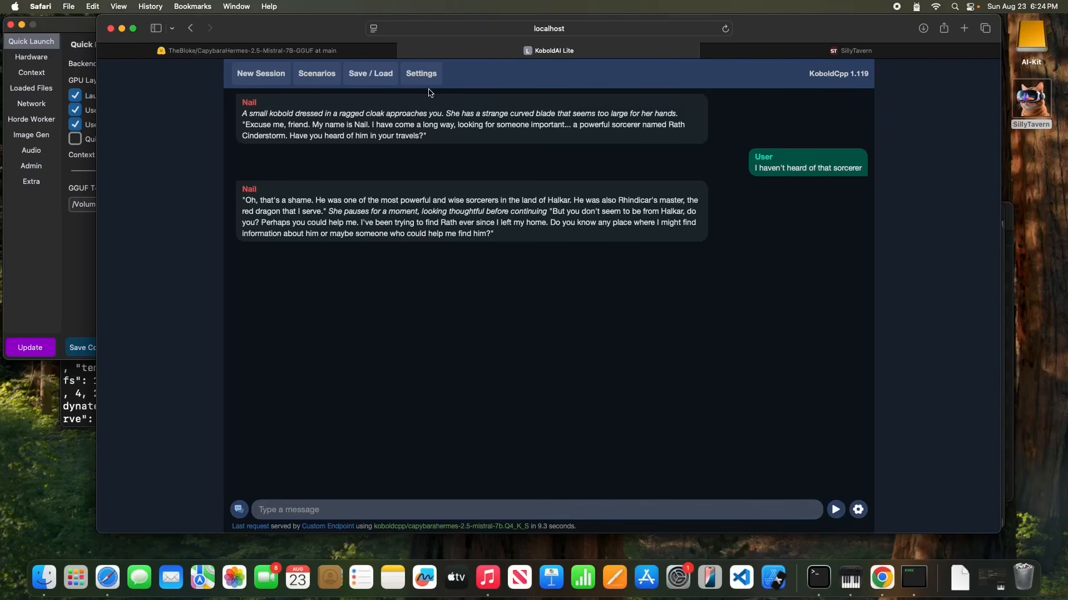
{"action": "left_click", "coordinate": [807, 52]}
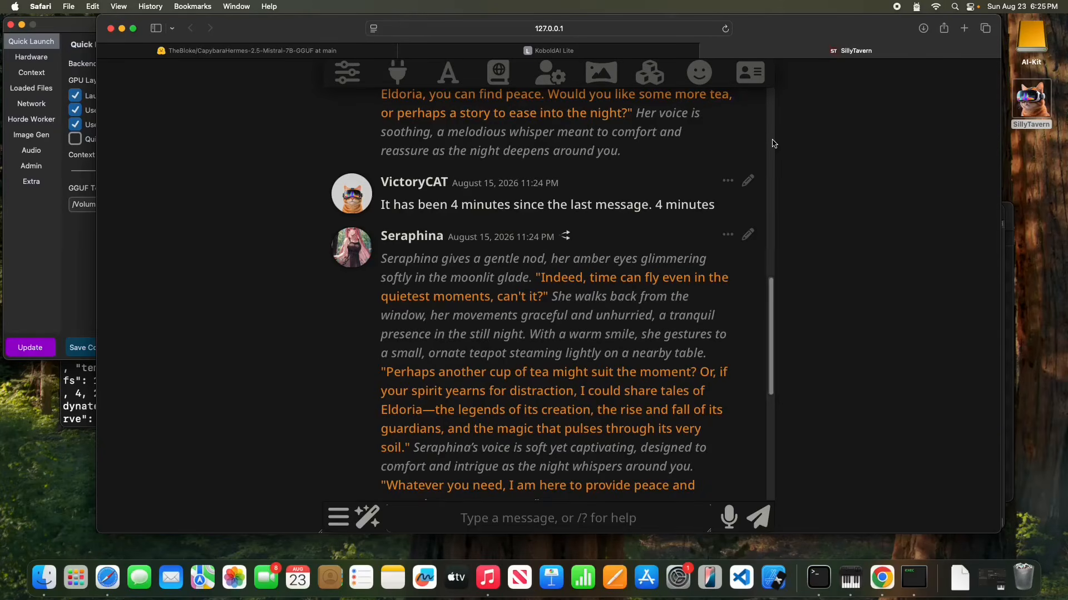
{"action": "left_click", "coordinate": [51, 255]}
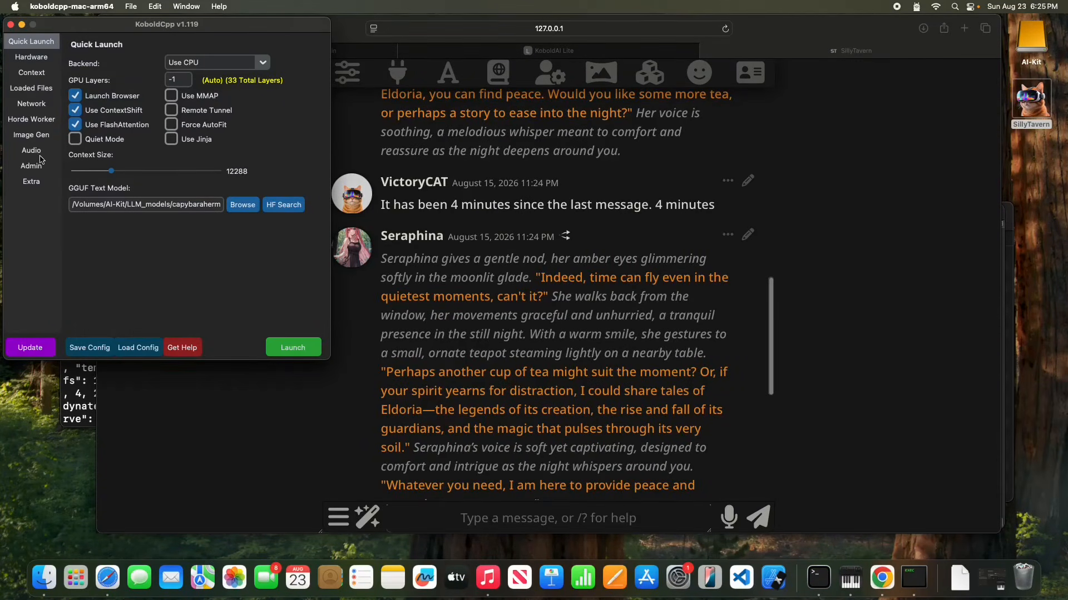
- Return to the SillyTavern chat and compare Seraphina's earlier reply with her answer to "How are you doing?"
{"action": "left_click", "coordinate": [581, 184]}
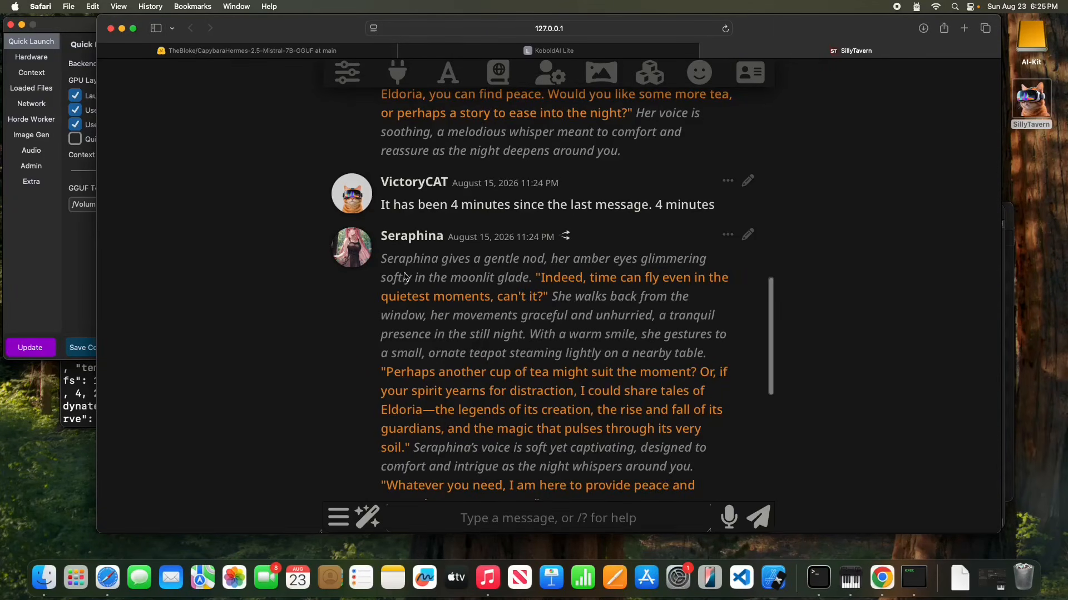
{"action": "left_click_drag", "start_coordinate": [387, 263], "coordinate": [581, 467]}
{"action": "scroll", "coordinate": [567, 465], "scroll_direction": "down", "scroll_amount": 5}
{"action": "left_click", "coordinate": [567, 465]}
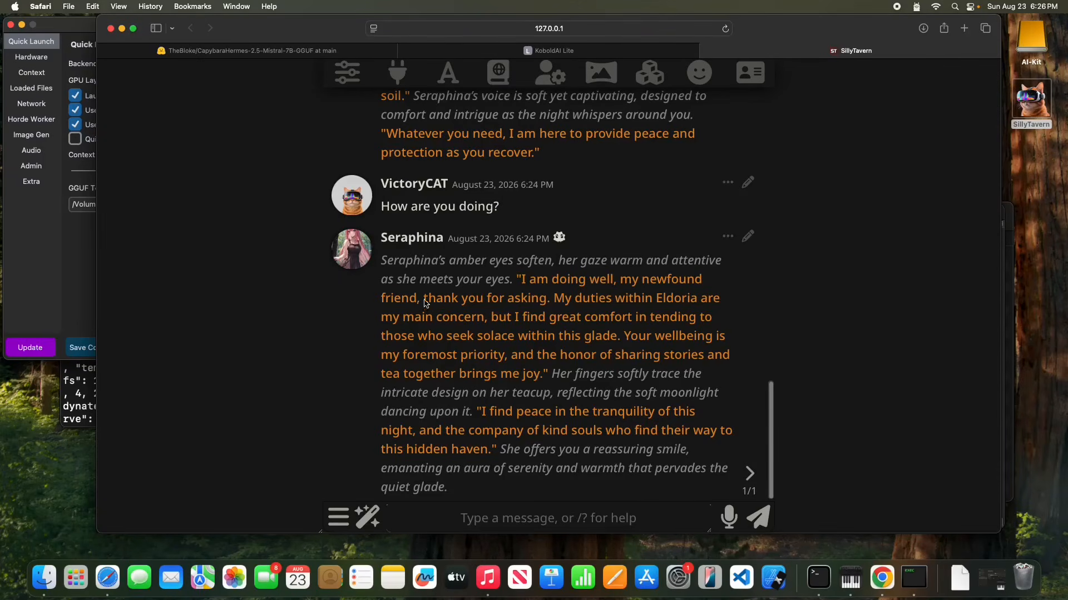
{"action": "left_click_drag", "start_coordinate": [383, 260], "coordinate": [564, 484]}
{"action": "left_click", "coordinate": [359, 438]}
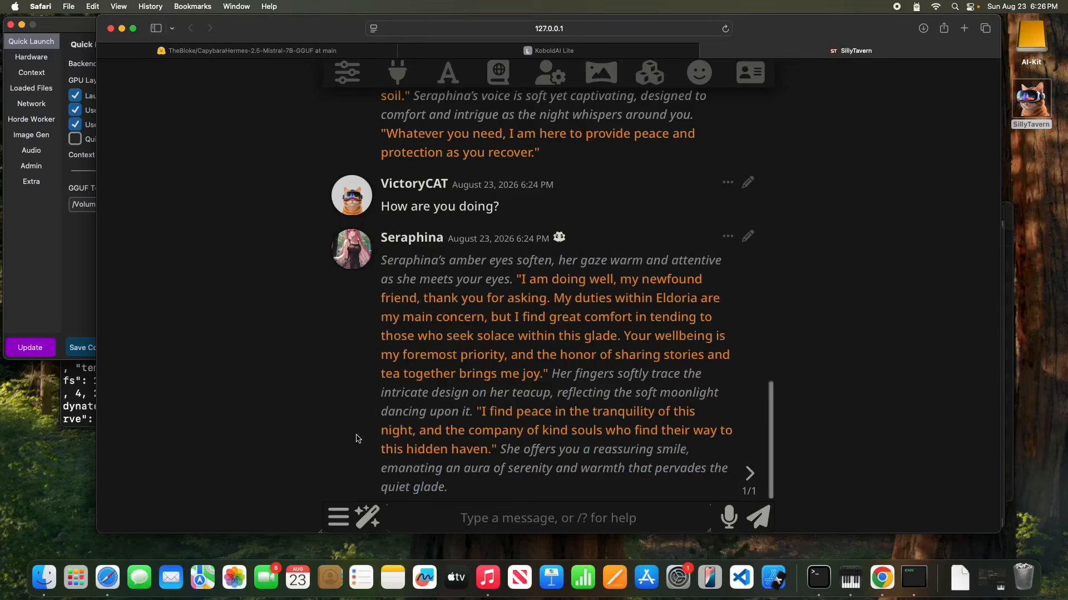